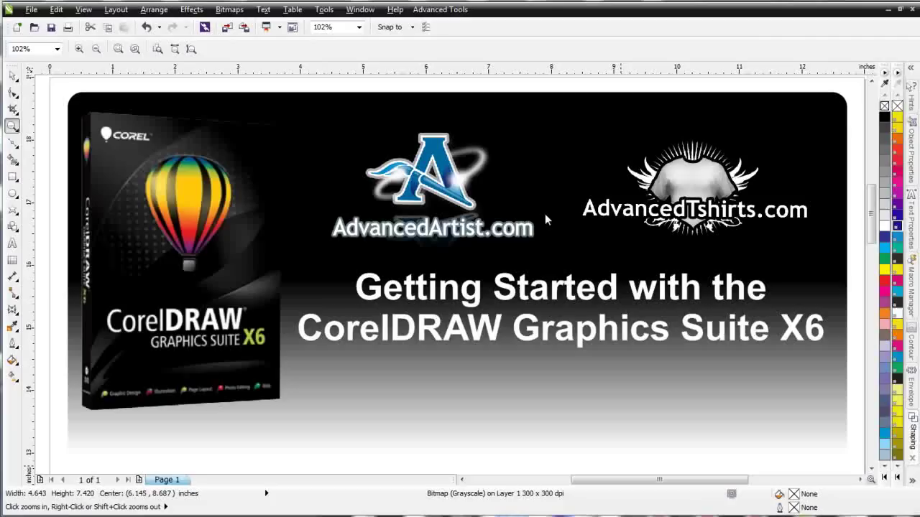
- Zoom in on the lion's forearm and claws to inspect the jagged pixel edges
right_click(603, 350)
right_click(443, 343)
click(442, 343)
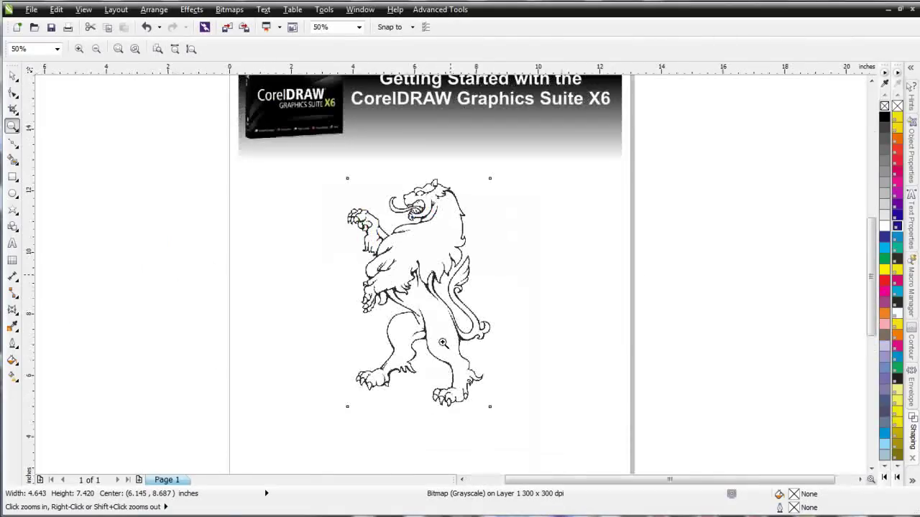
drag(359, 251, 413, 286)
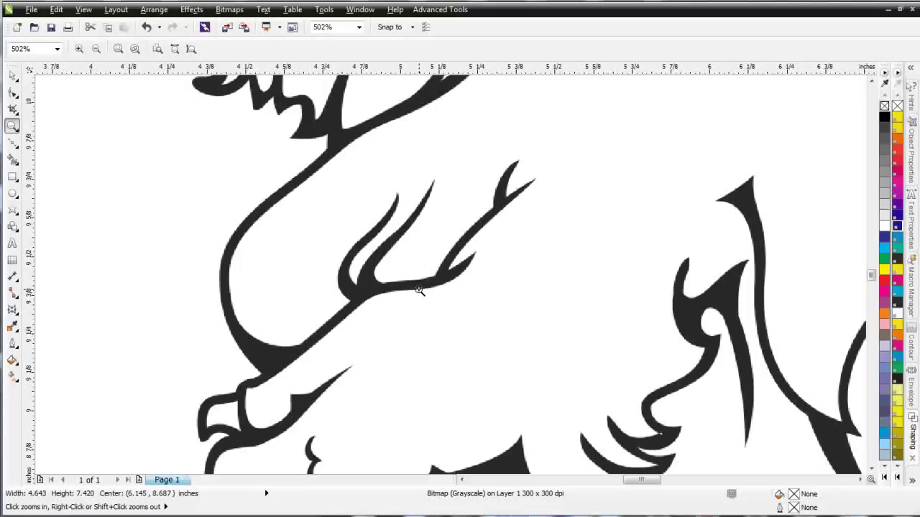
drag(328, 230, 449, 299)
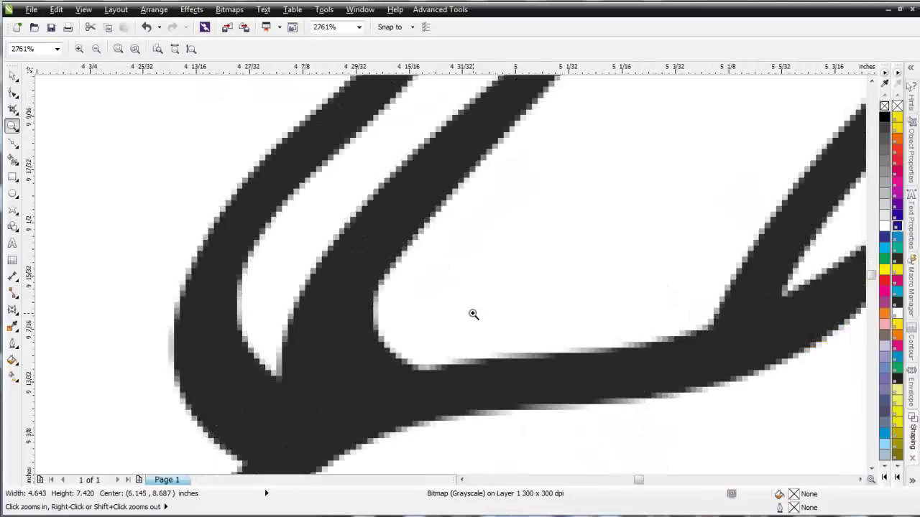
- Zoom back out until the whole lion and the page top are visible
right_click(472, 315)
right_click(453, 276)
right_click(457, 276)
right_click(480, 265)
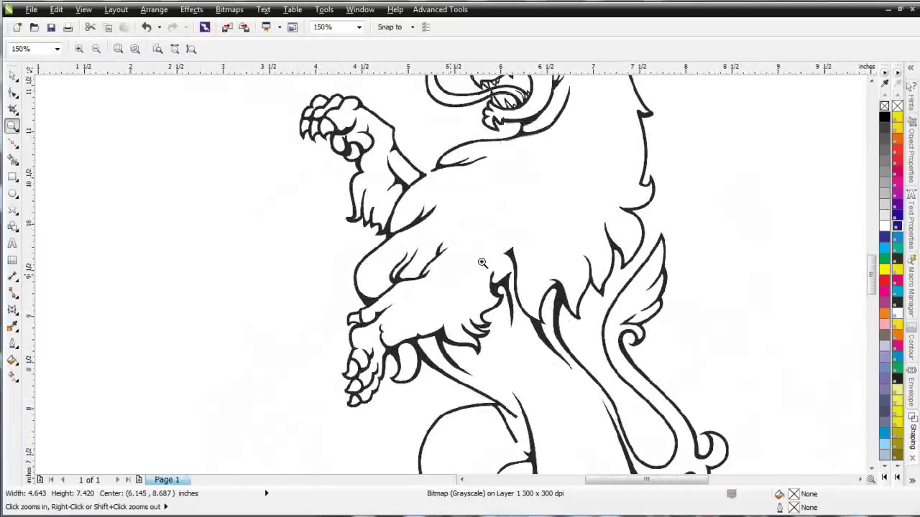
right_click(511, 263)
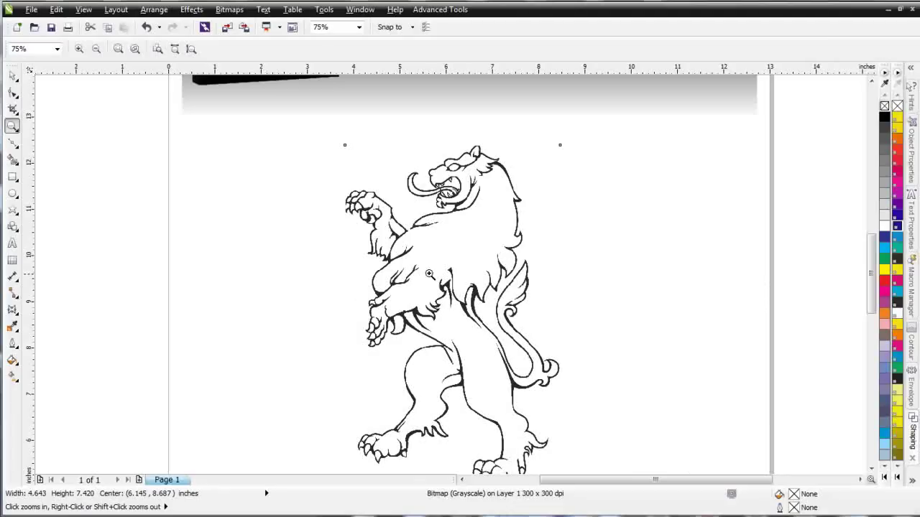
- Duplicate the lion to its right and resample the copy to 72 dpi
click(13, 76)
drag(443, 225, 551, 240)
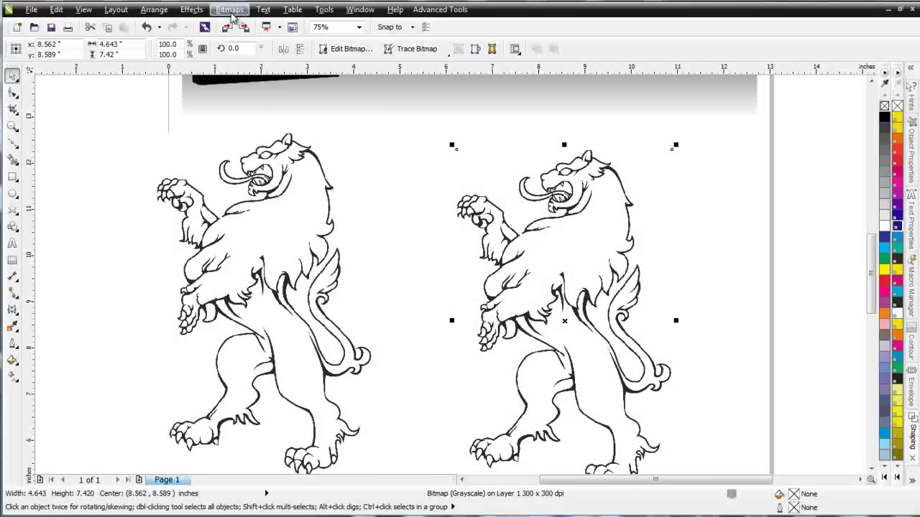
click(230, 10)
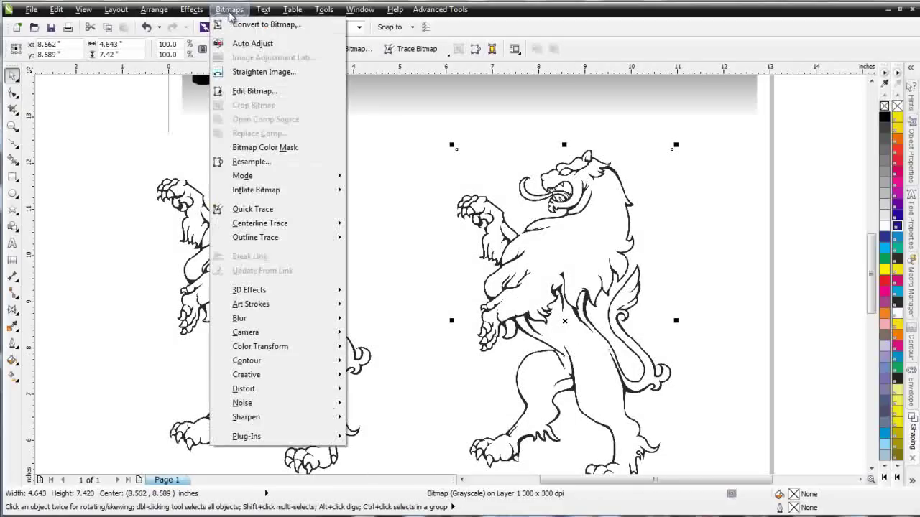
click(271, 162)
double_click(435, 240)
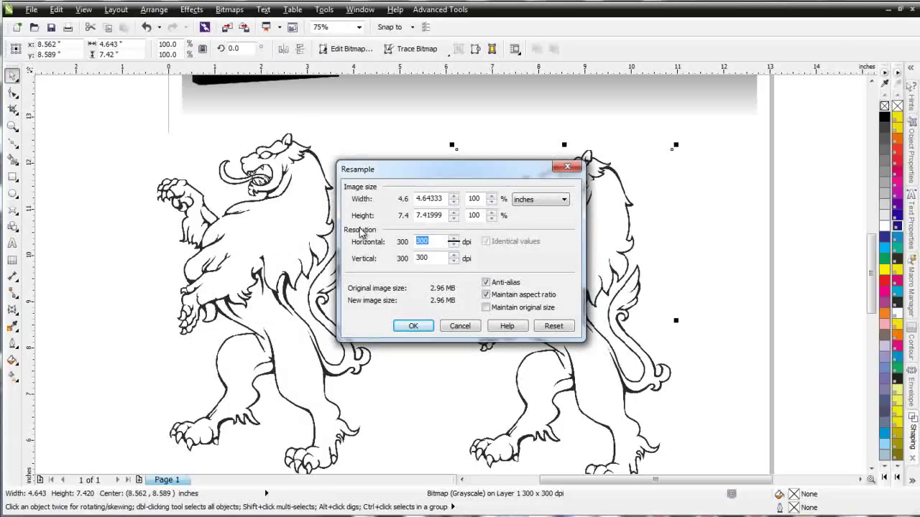
text(72)
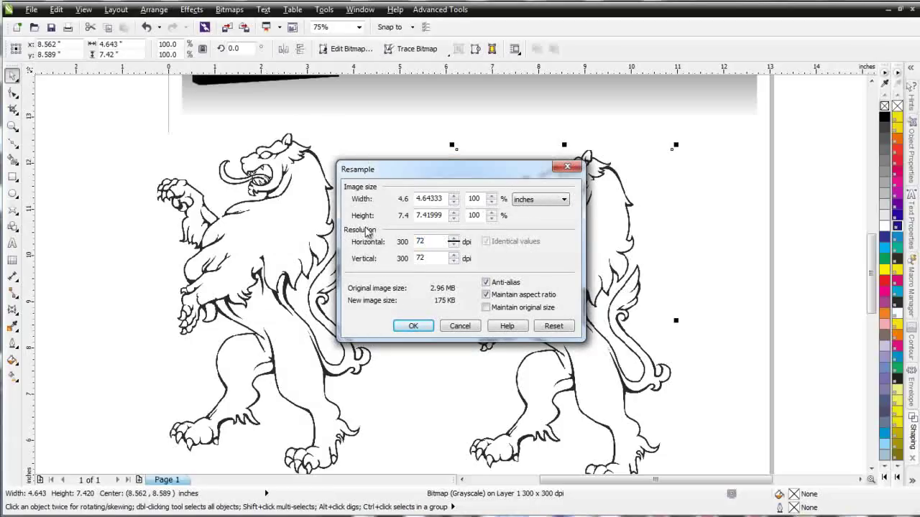
click(414, 326)
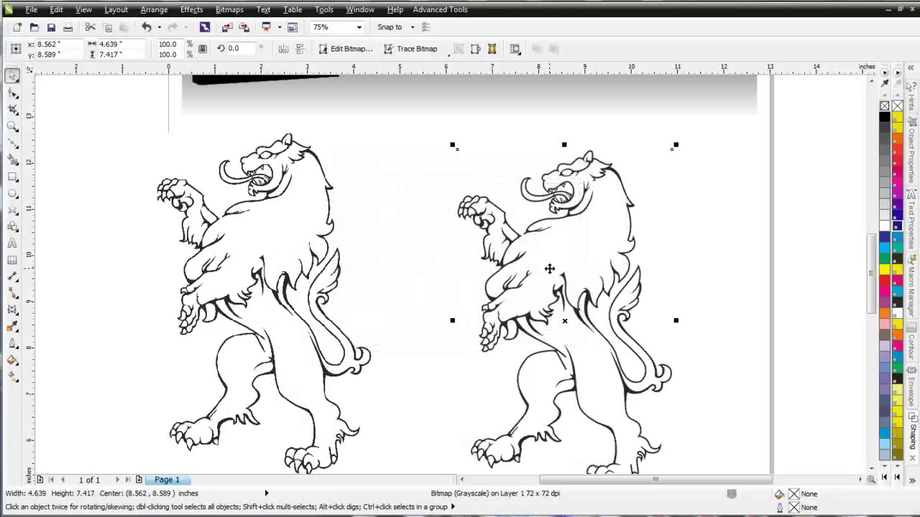
scroll(556, 277, up, 5)
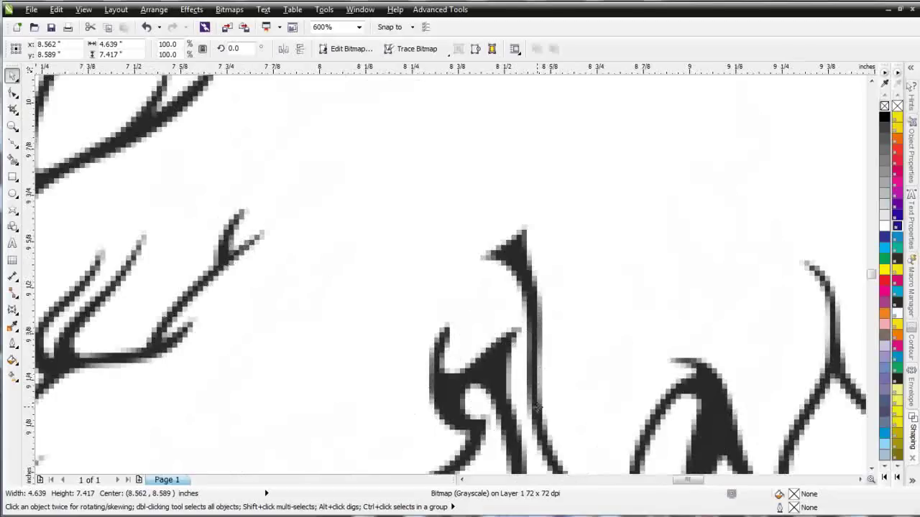
scroll(538, 408, down, 2)
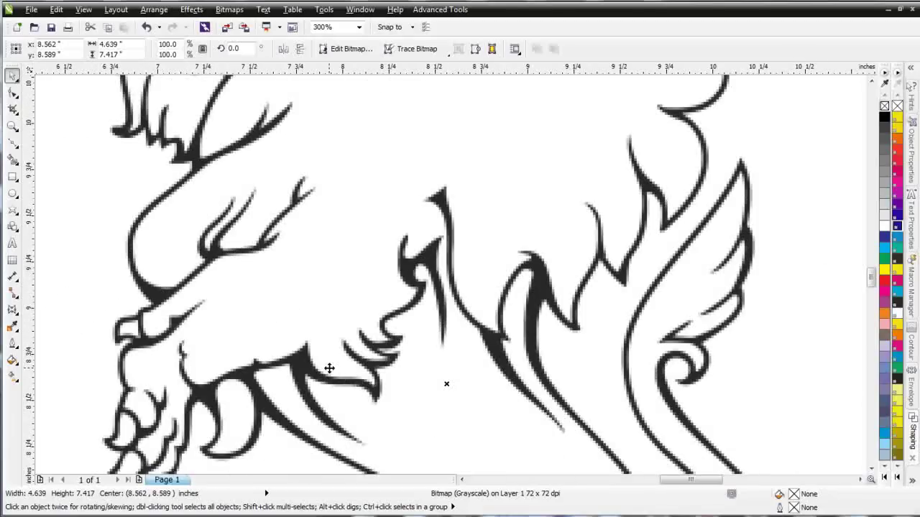
scroll(329, 369, down, 2)
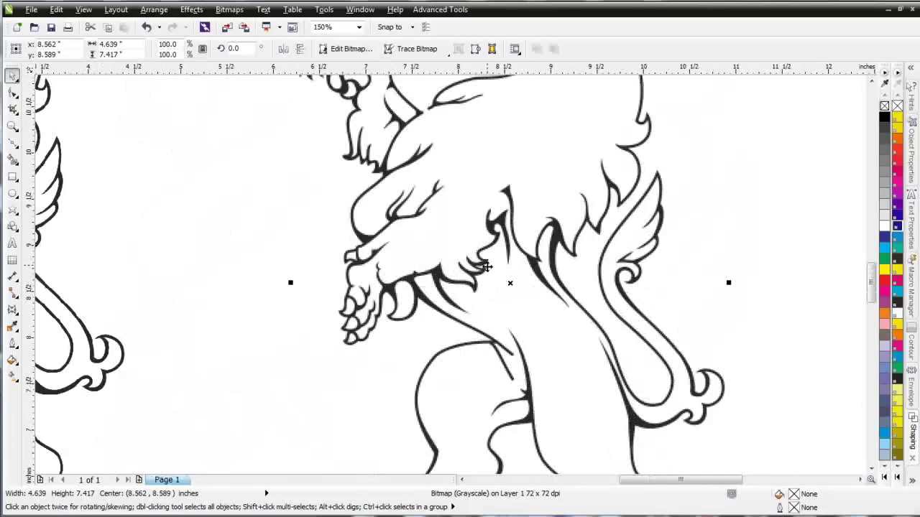
scroll(487, 267, down, 2)
scroll(144, 286, up, 4)
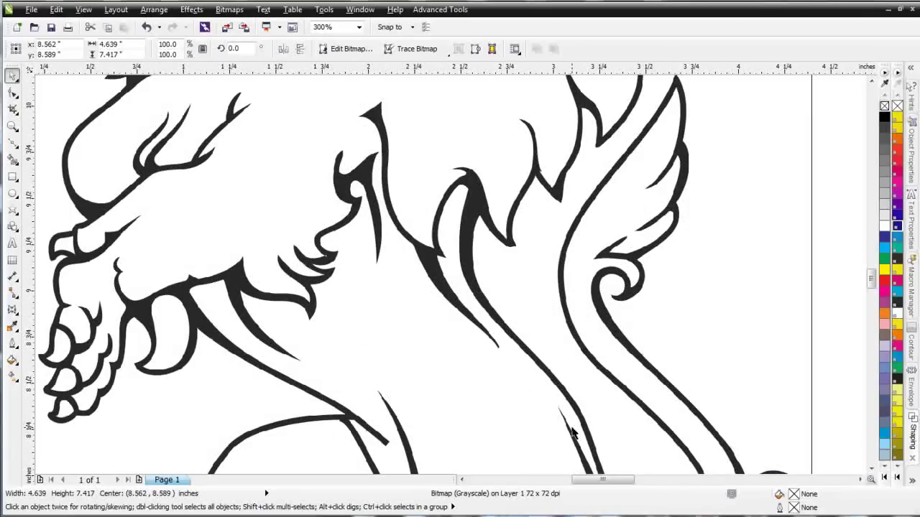
scroll(566, 397, down, 4)
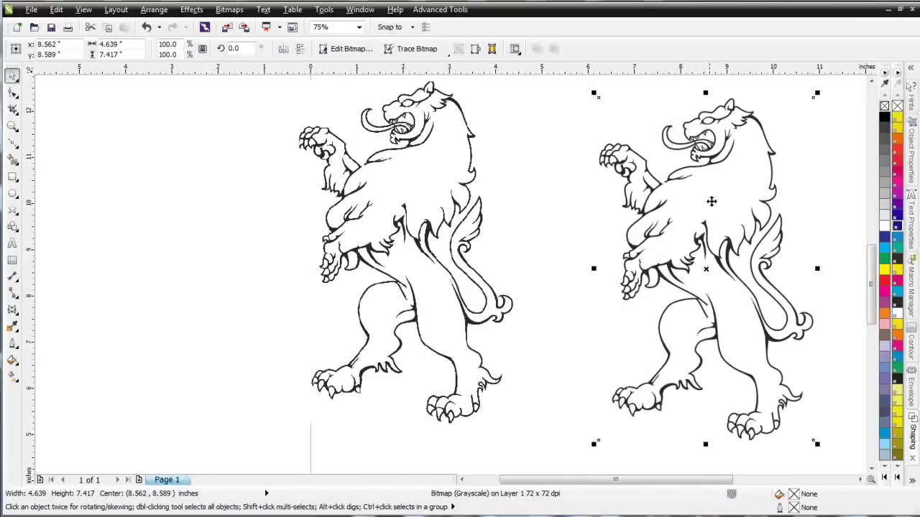
- Start a Clipart outline trace of the left 300 dpi lion, letting the bitmap be reduced
click(401, 296)
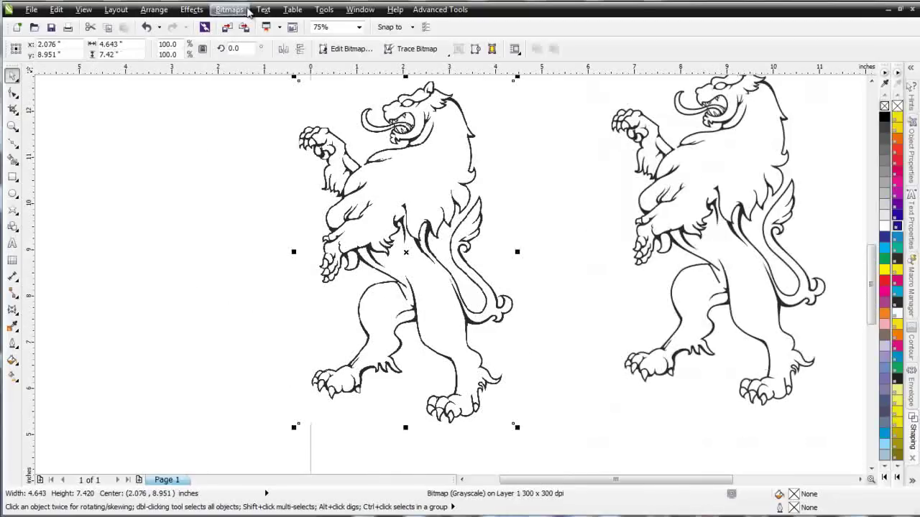
click(245, 10)
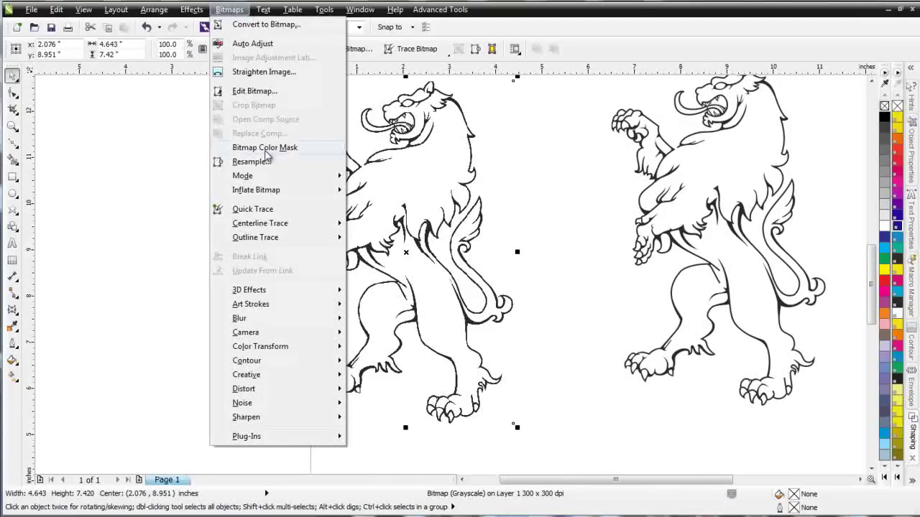
mouse_move(285, 237)
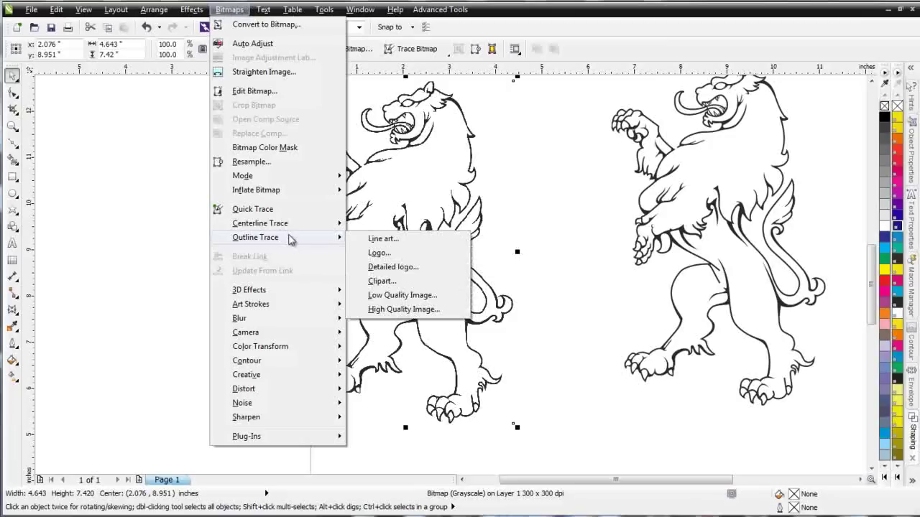
click(415, 283)
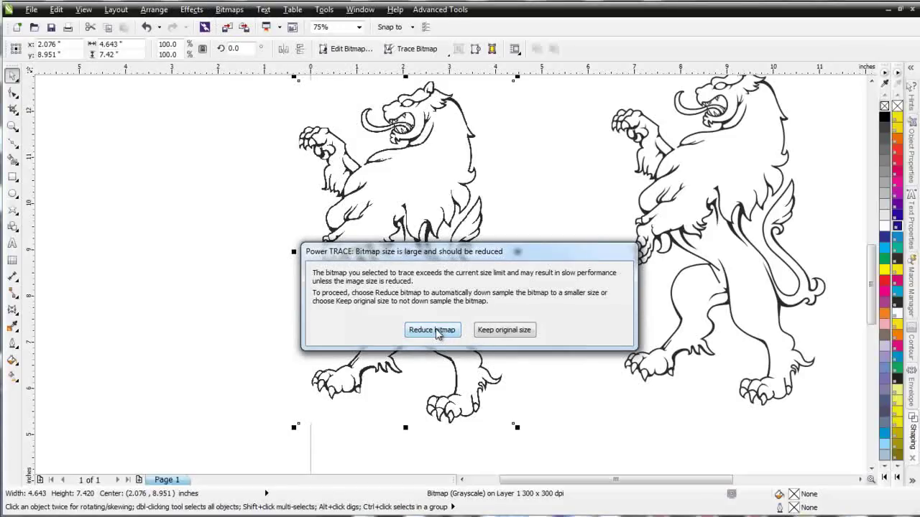
click(436, 331)
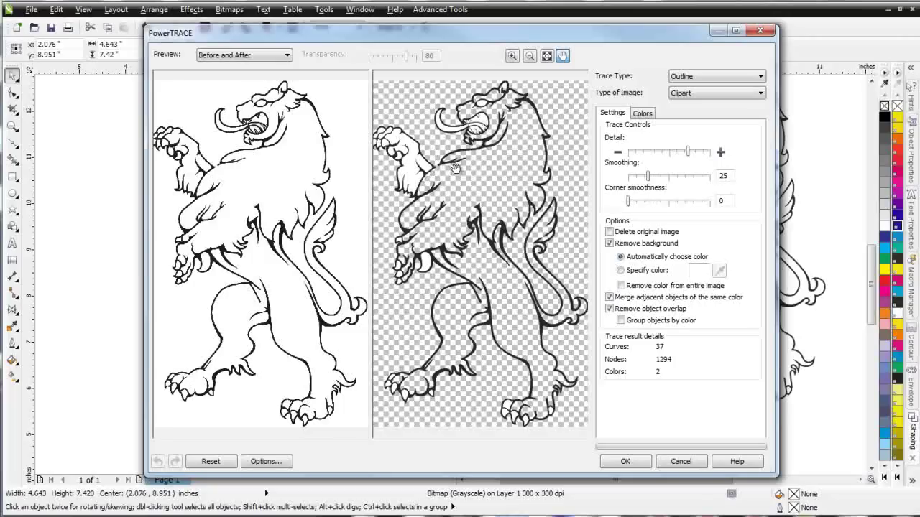
- Zoom into the PowerTRACE previews, then cancel the trace without applying it
scroll(222, 168, up, 2)
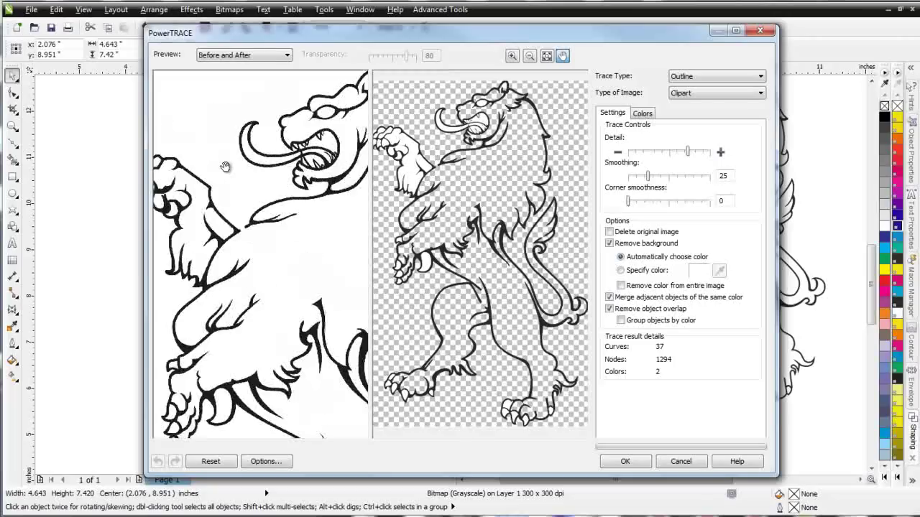
scroll(252, 221, up, 2)
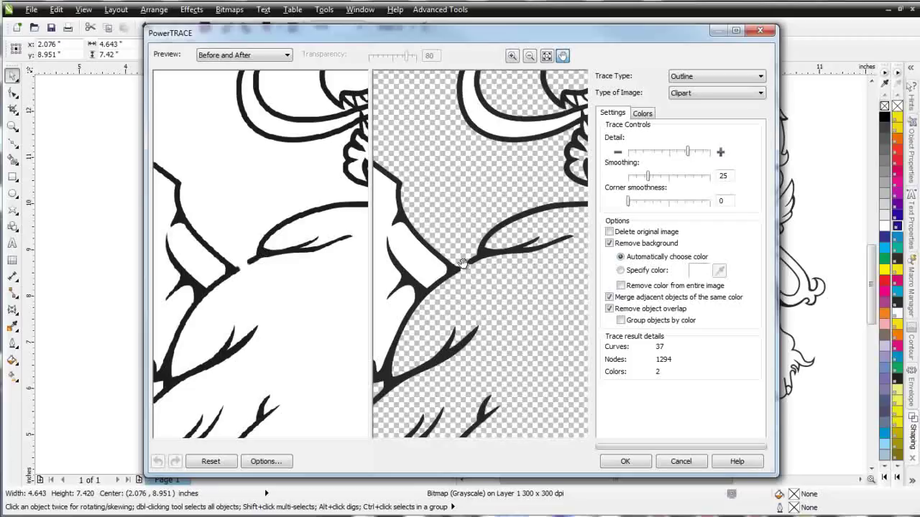
click(680, 462)
- Zoom in and send the selected left lion to Corel PHOTO-PAINT via Edit Bitmap
click(435, 234)
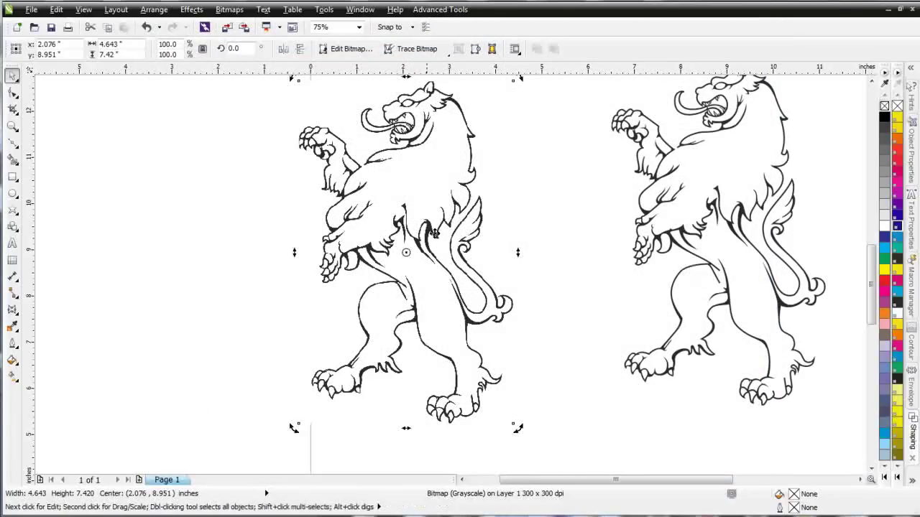
scroll(371, 194, up, 1)
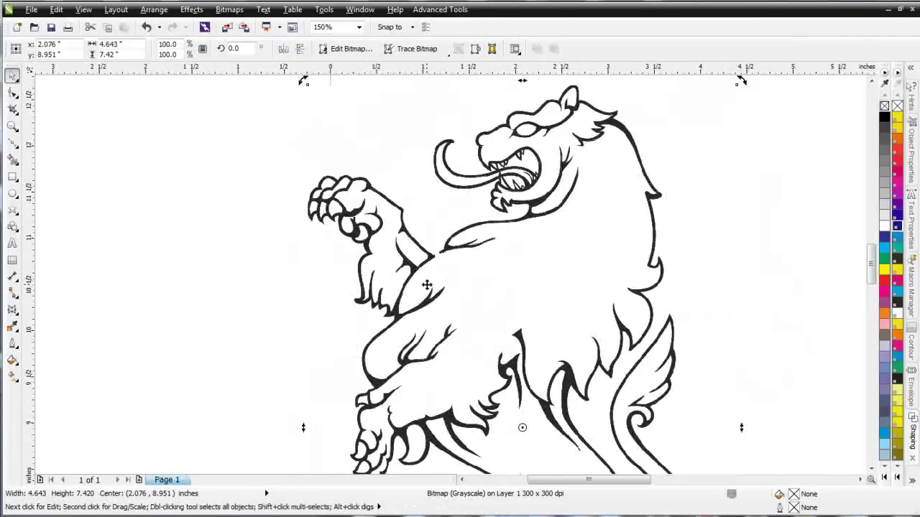
click(230, 10)
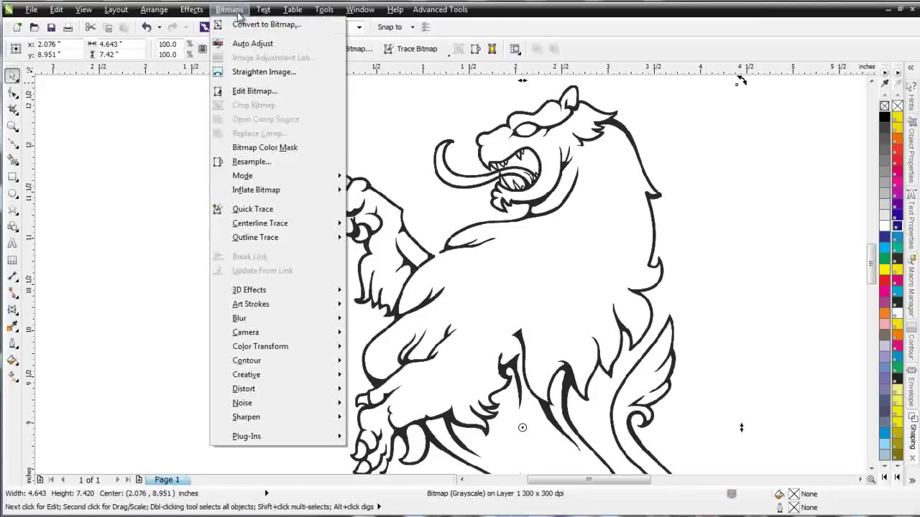
click(260, 92)
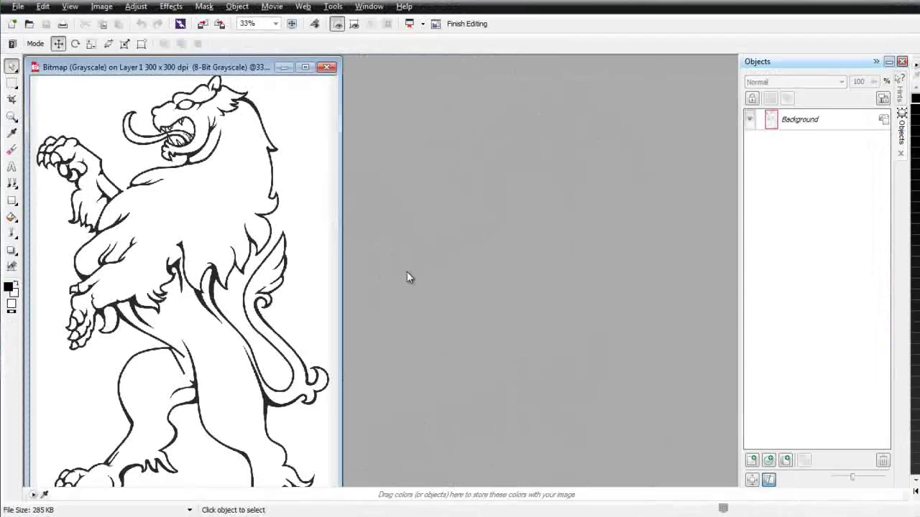
- Maximize the image window and zoom in on the gap in the lion's lines
click(305, 67)
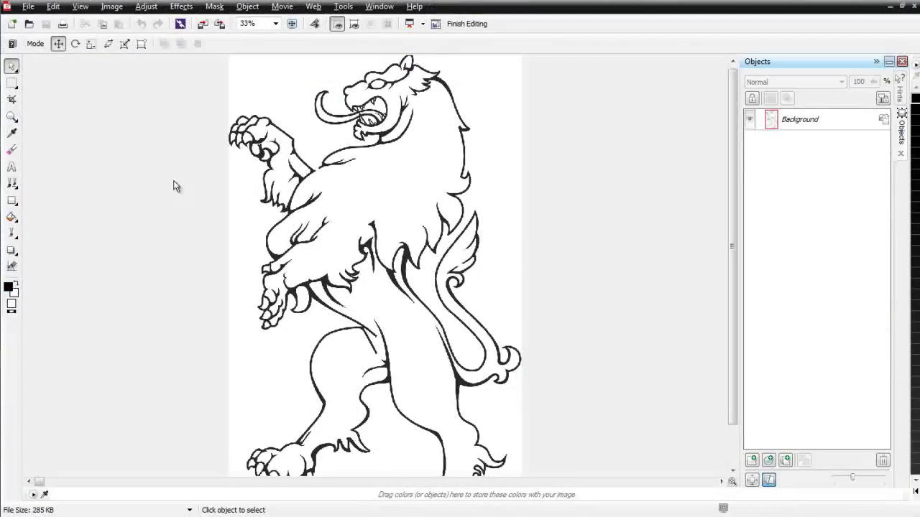
click(12, 116)
click(317, 182)
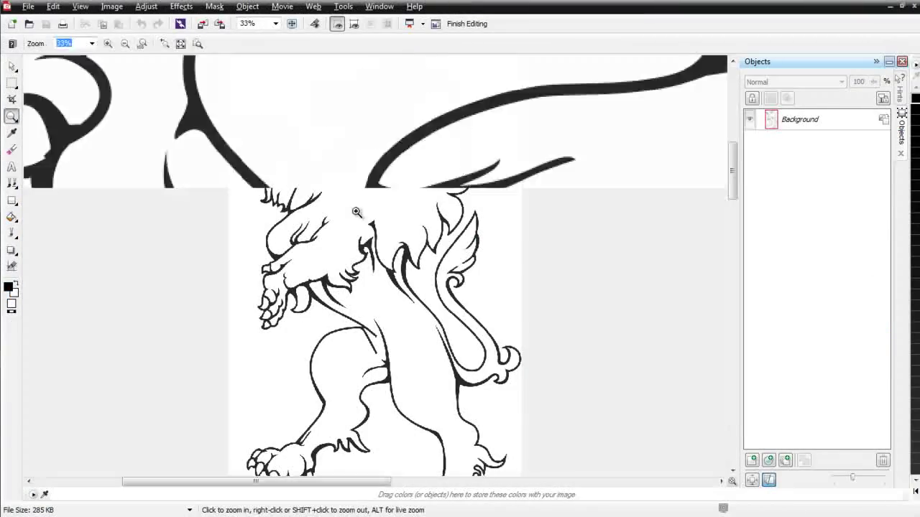
- Choose the Paint tool with brush size 7 and bring up the brush types
click(11, 232)
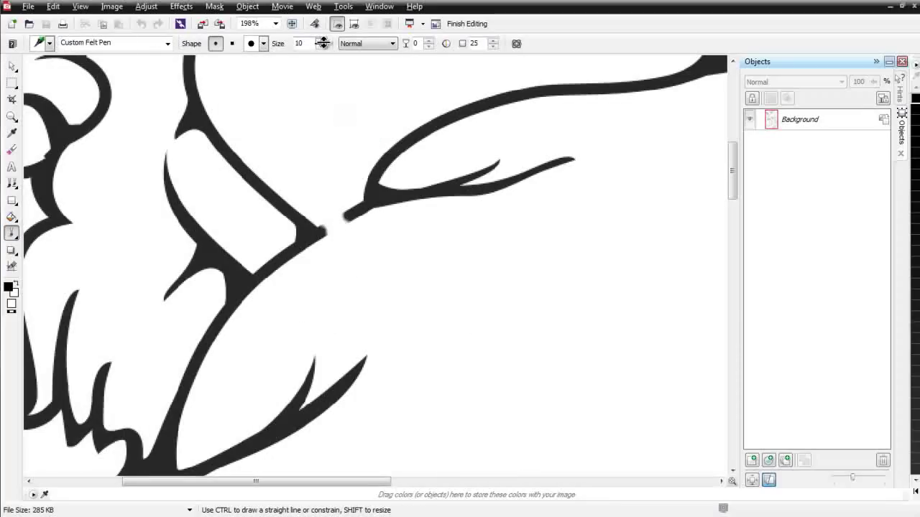
click(321, 46)
click(321, 47)
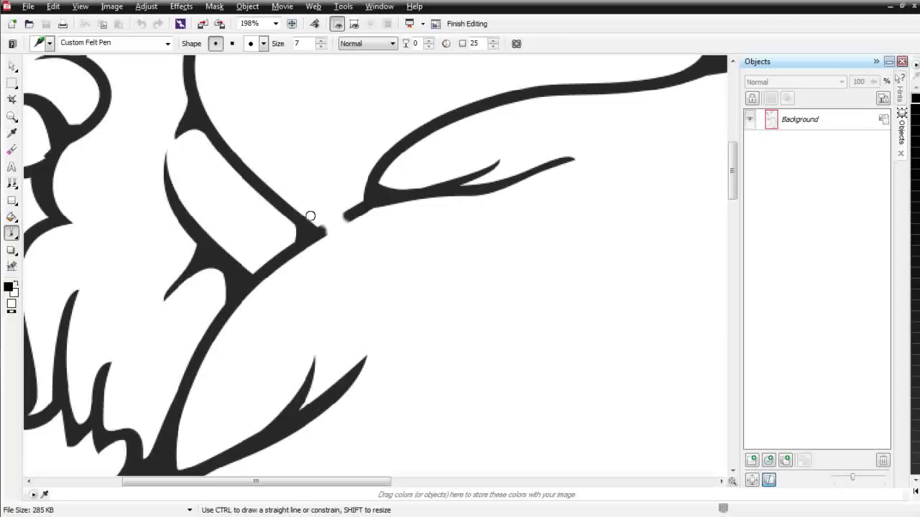
click(168, 43)
click(171, 44)
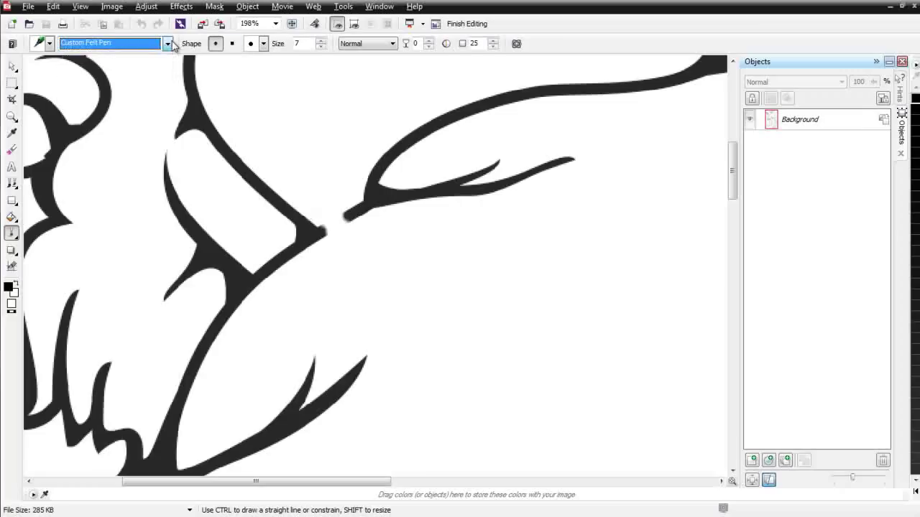
click(49, 44)
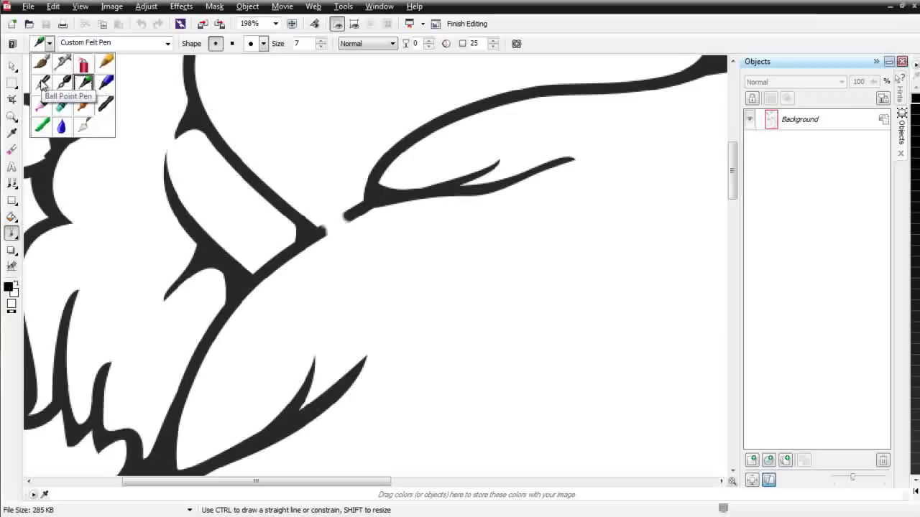
- Paint the outline gap shut with a size 8 Ball Point Pen, anti-aliasing off, and save
click(42, 82)
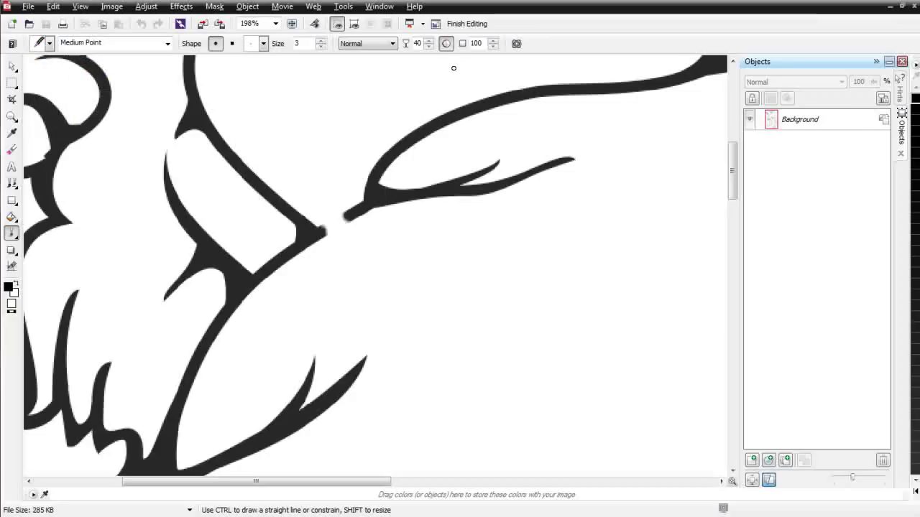
click(446, 44)
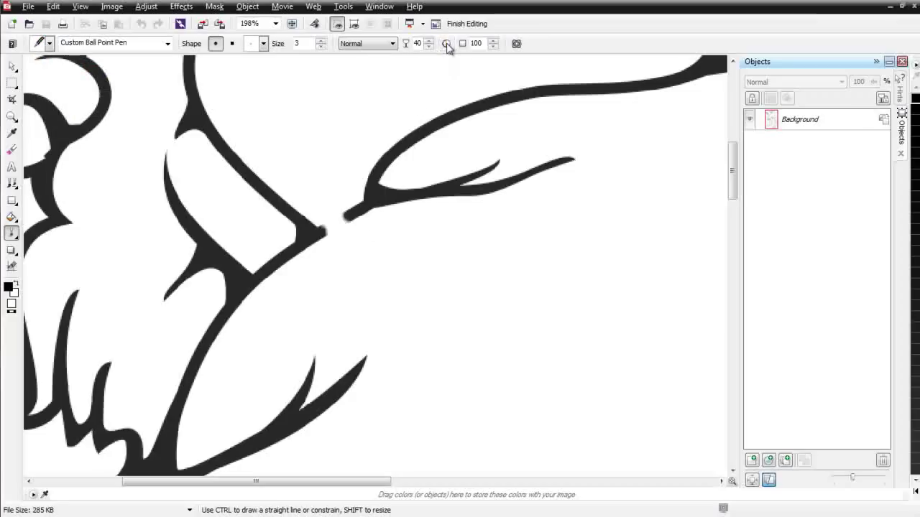
click(321, 45)
text(8)
mouse_move(373, 215)
mouse_down()
mouse_move(348, 217)
mouse_move(357, 212)
mouse_move(323, 234)
mouse_move(358, 213)
mouse_up()
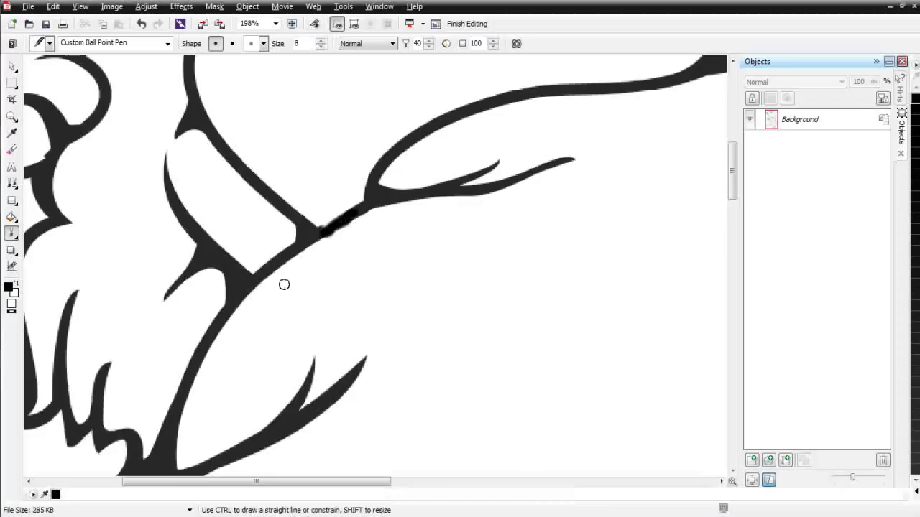
click(47, 24)
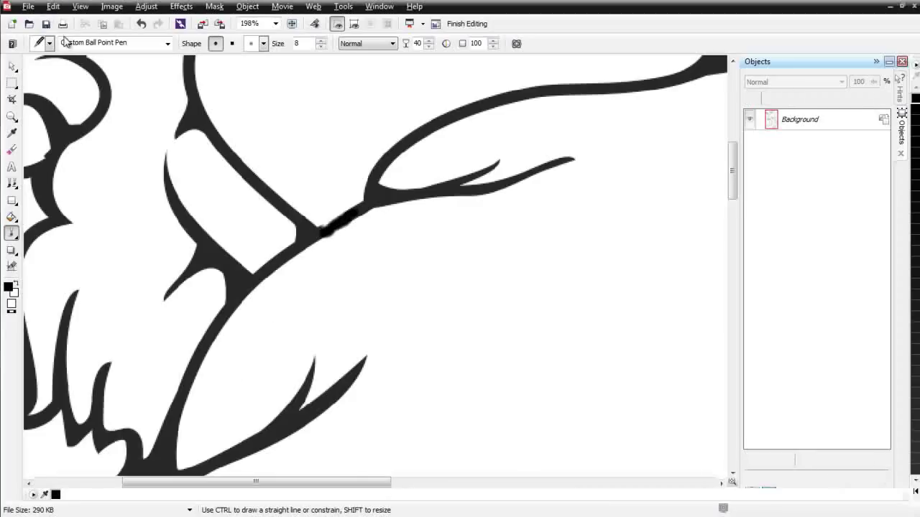
- Close the PHOTO-PAINT image and start a Clipart outline trace of the retouched lion, reducing the bitmap
click(915, 6)
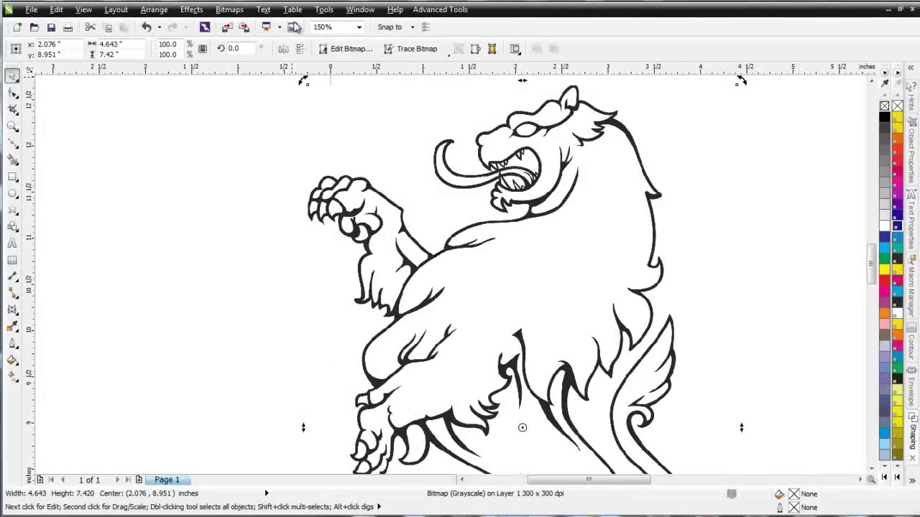
click(230, 10)
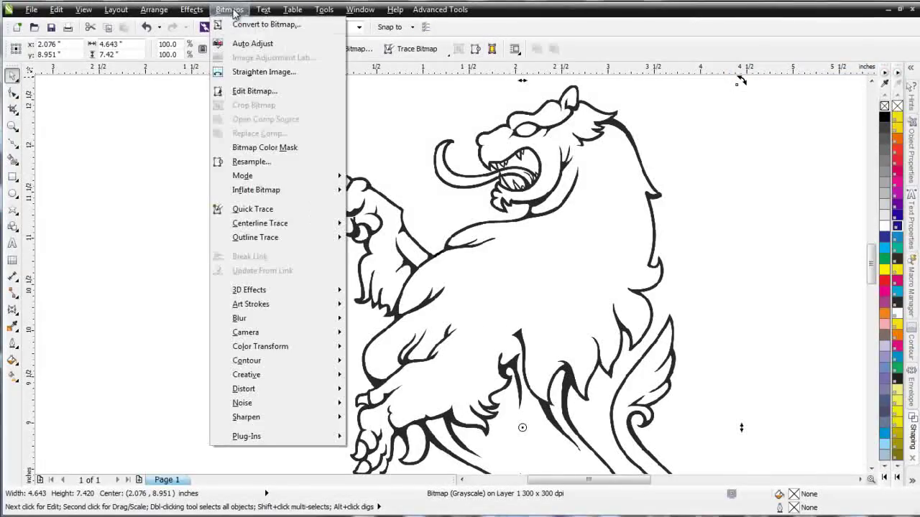
mouse_move(323, 241)
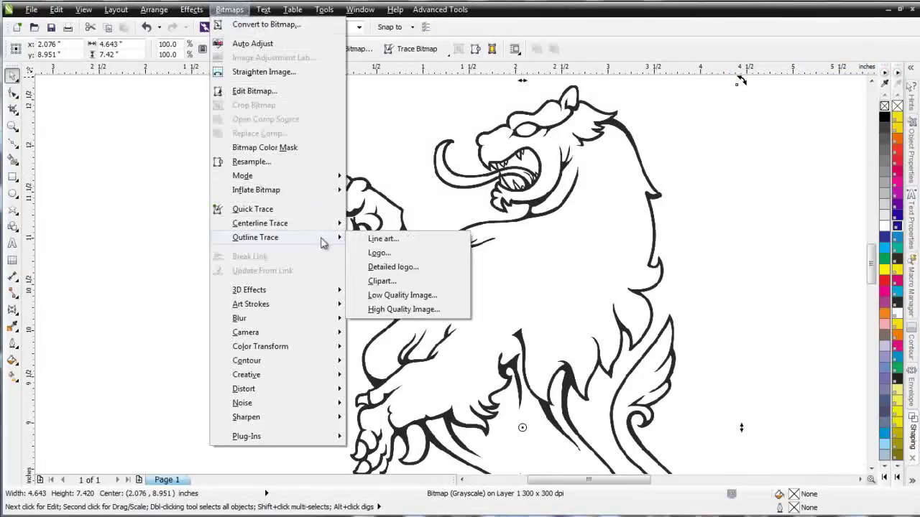
click(416, 282)
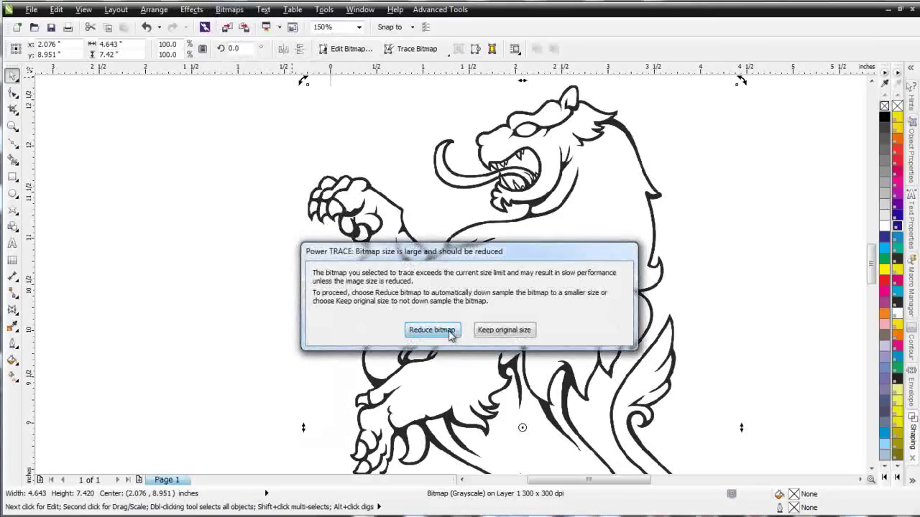
click(450, 335)
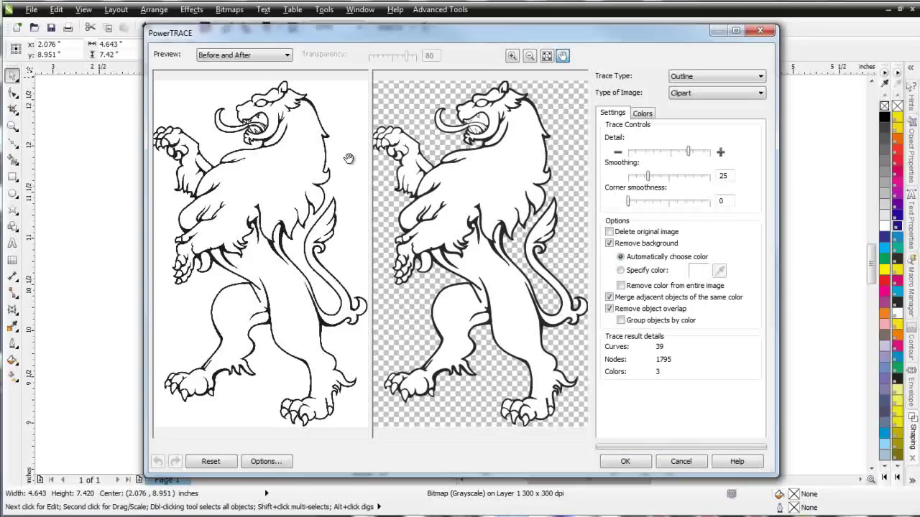
- Set trace Detail to maximum, Smoothing to 25 (after trying 80) and Corner smoothness to 27
scroll(263, 142, up, 2)
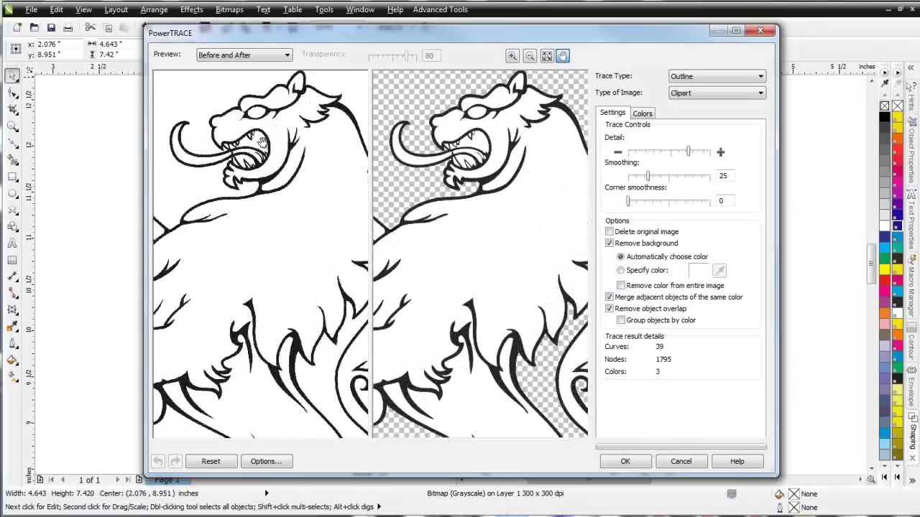
scroll(274, 138, up, 1)
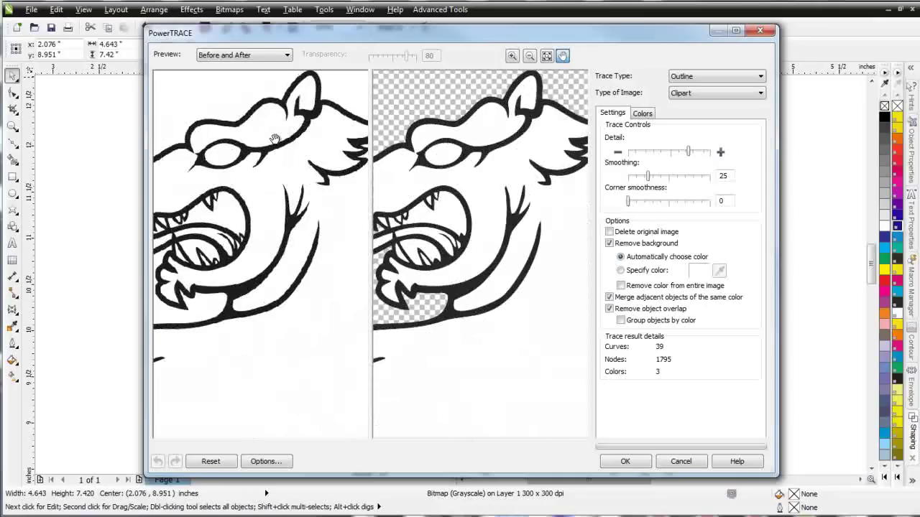
scroll(242, 154, up, 1)
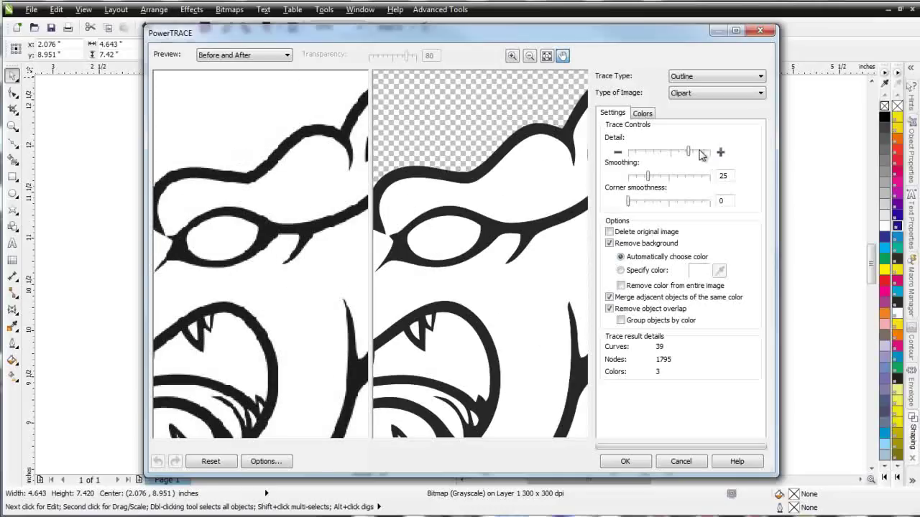
drag(690, 151, 715, 152)
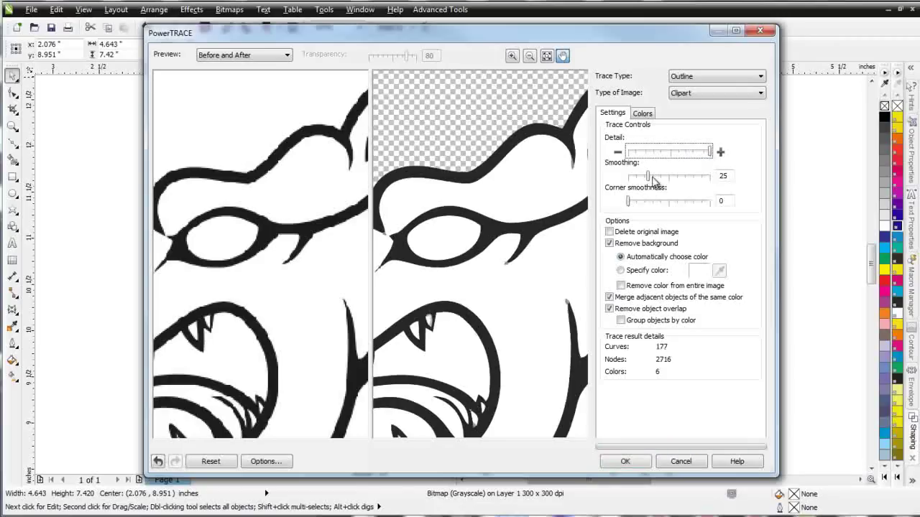
drag(649, 177, 694, 180)
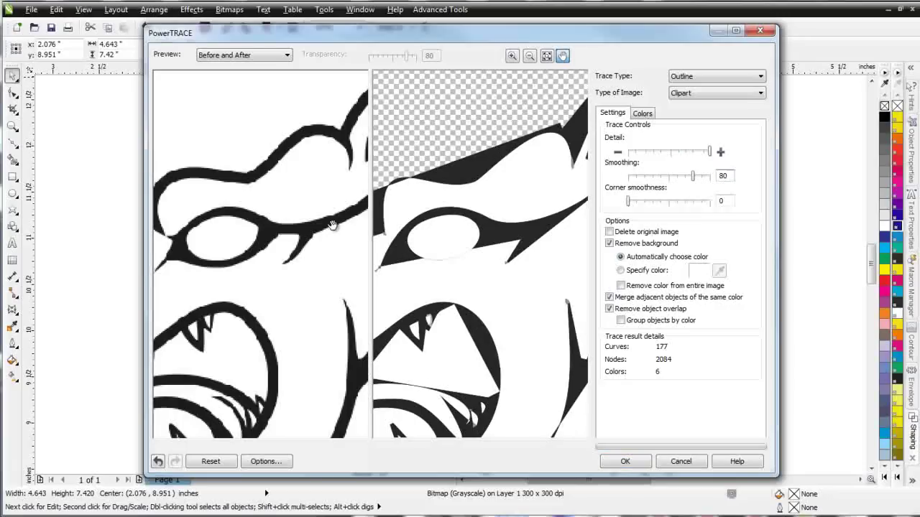
scroll(333, 225, down, 2)
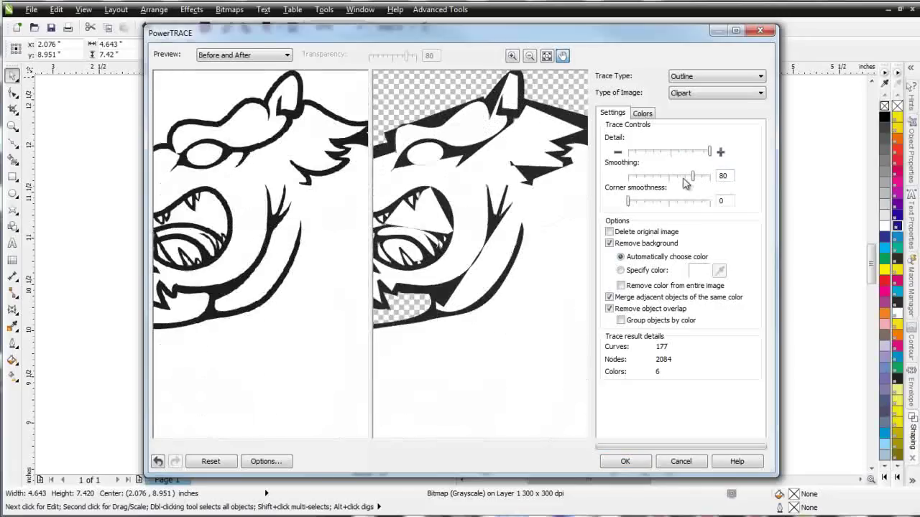
drag(695, 180, 646, 180)
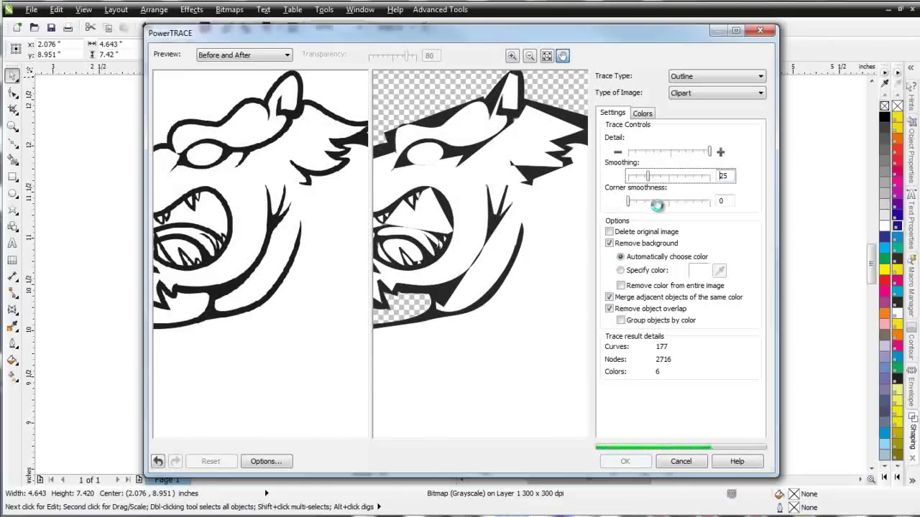
drag(629, 206, 650, 206)
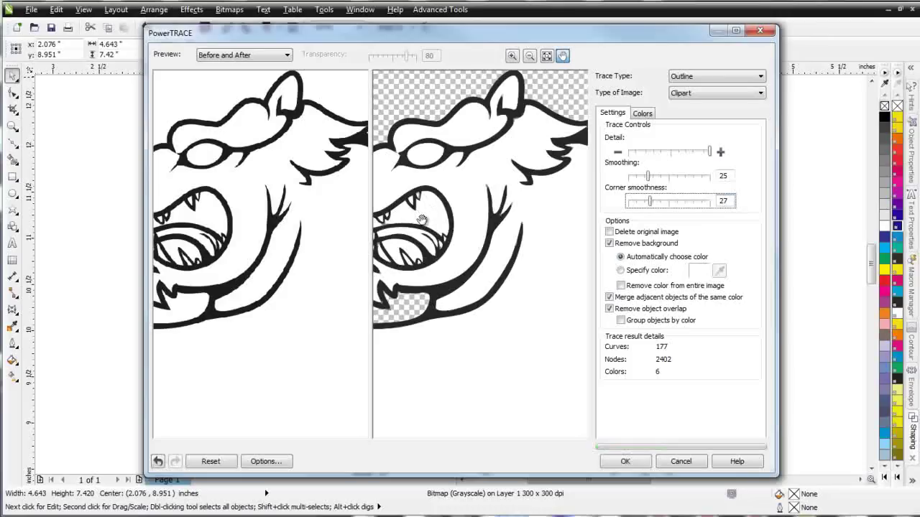
scroll(211, 215, up, 2)
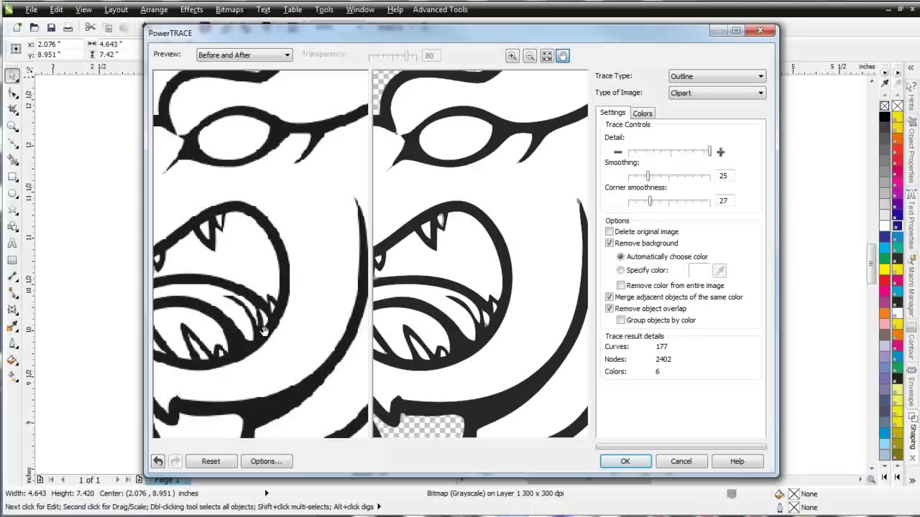
- Set the trace to 2 colours in Black and White mode, keeping Similarity sorting
click(644, 117)
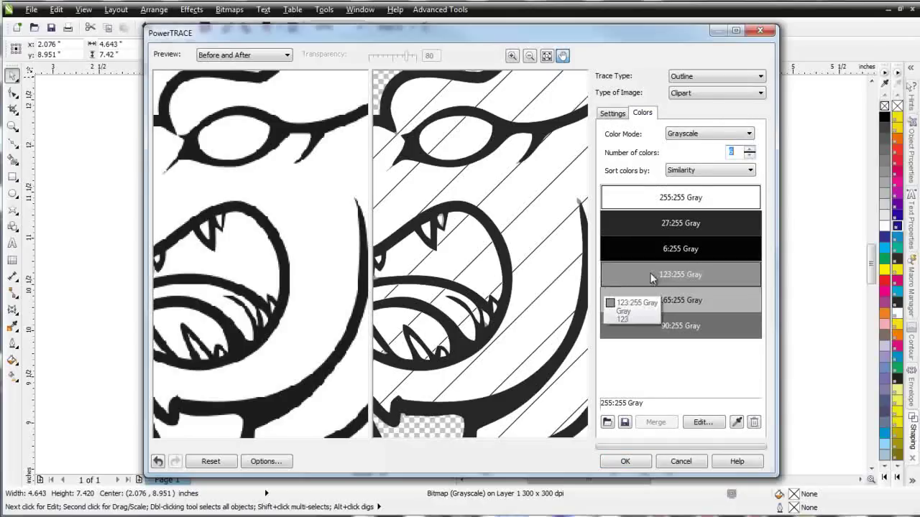
double_click(733, 152)
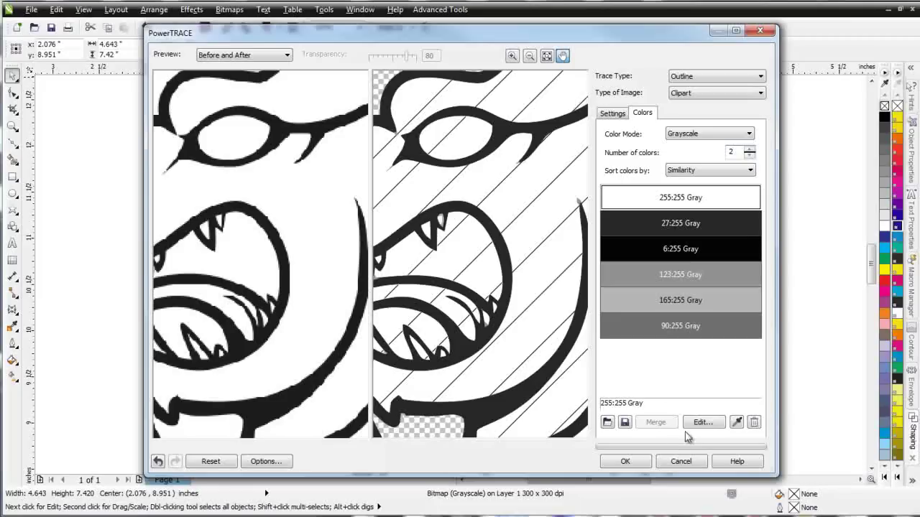
click(615, 116)
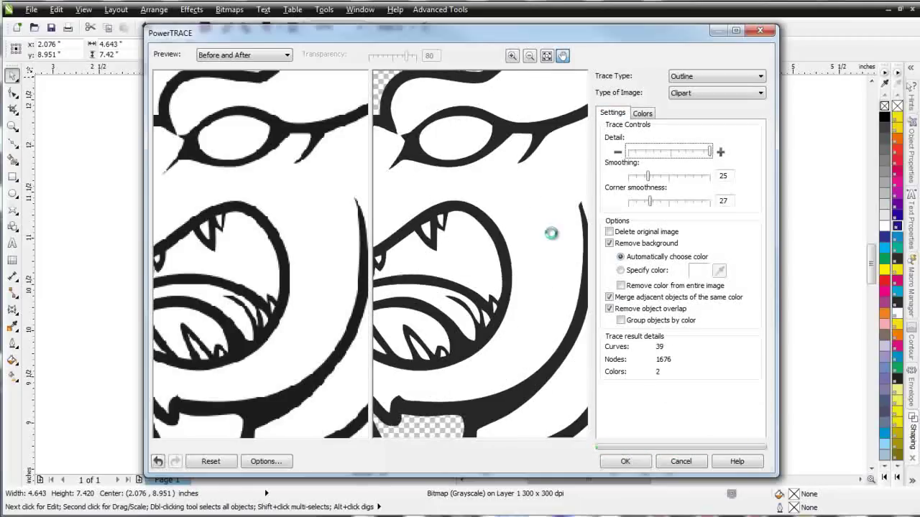
click(647, 115)
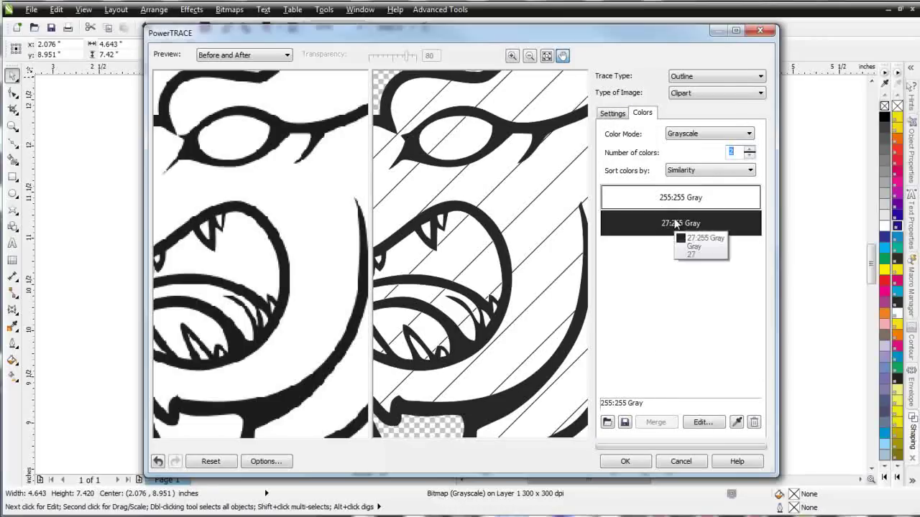
click(751, 171)
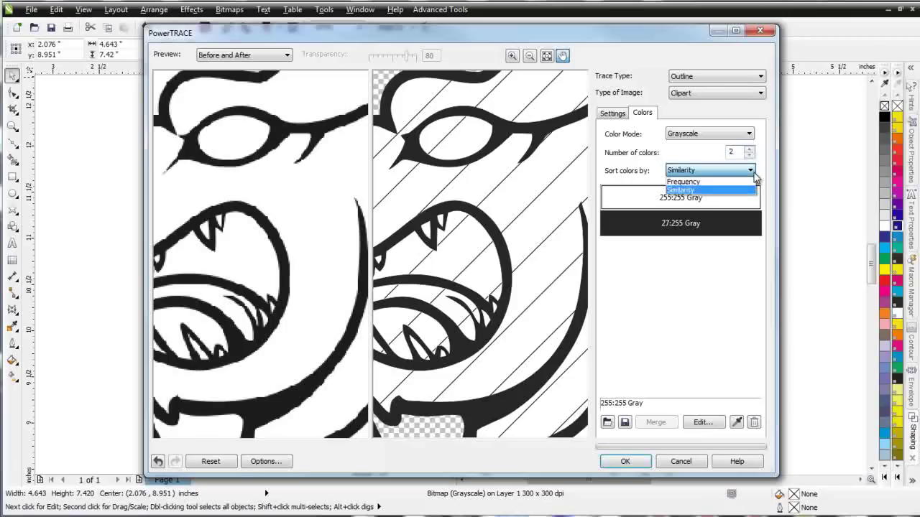
click(753, 174)
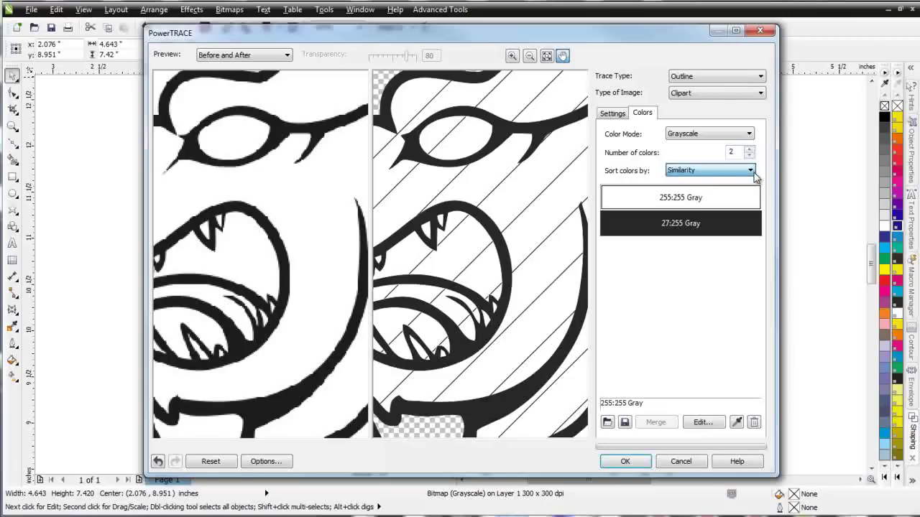
click(748, 136)
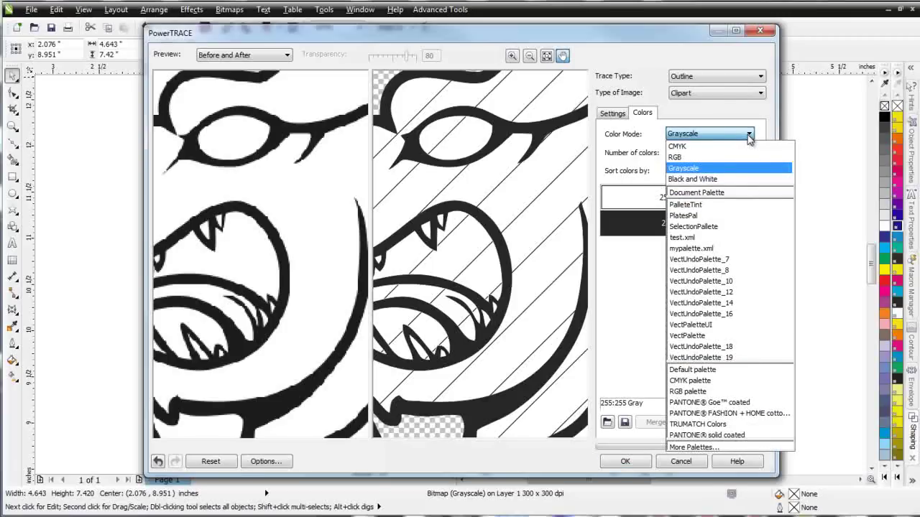
click(725, 178)
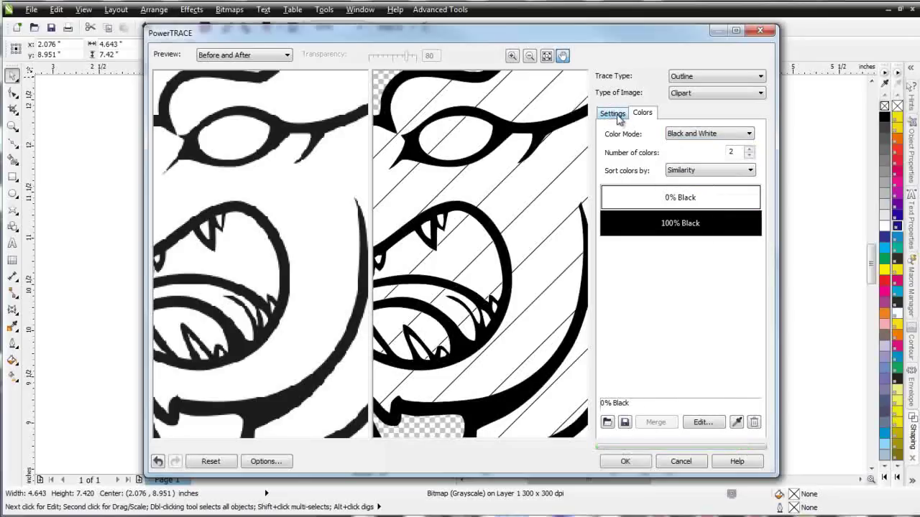
click(615, 114)
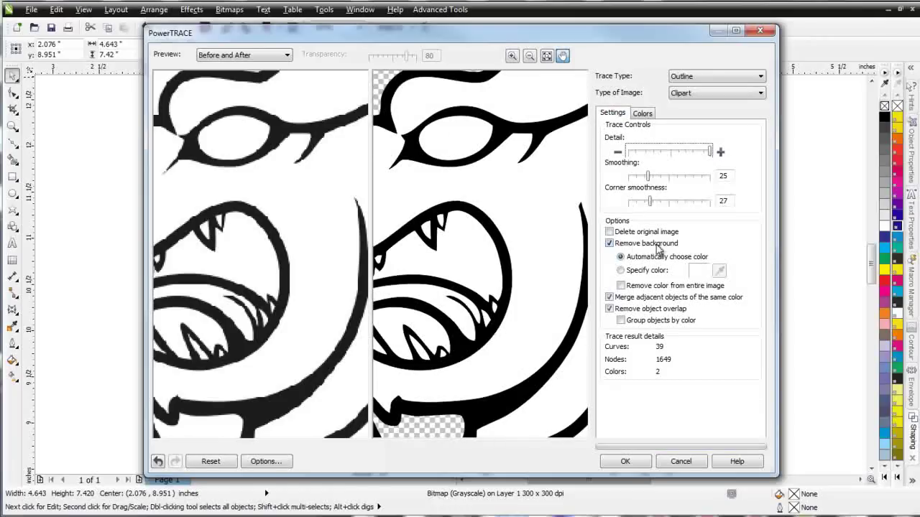
- Compare the trace with background removal off and on, then frame the head and tongue
click(609, 244)
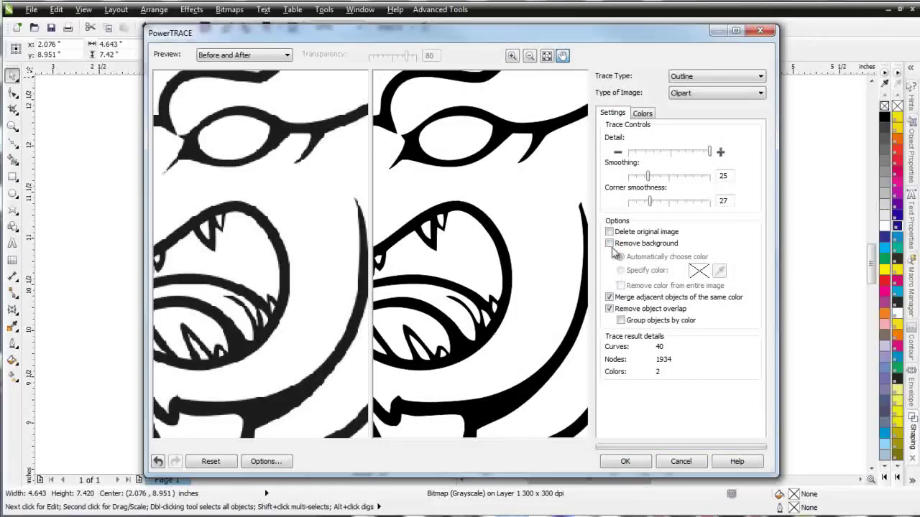
click(609, 244)
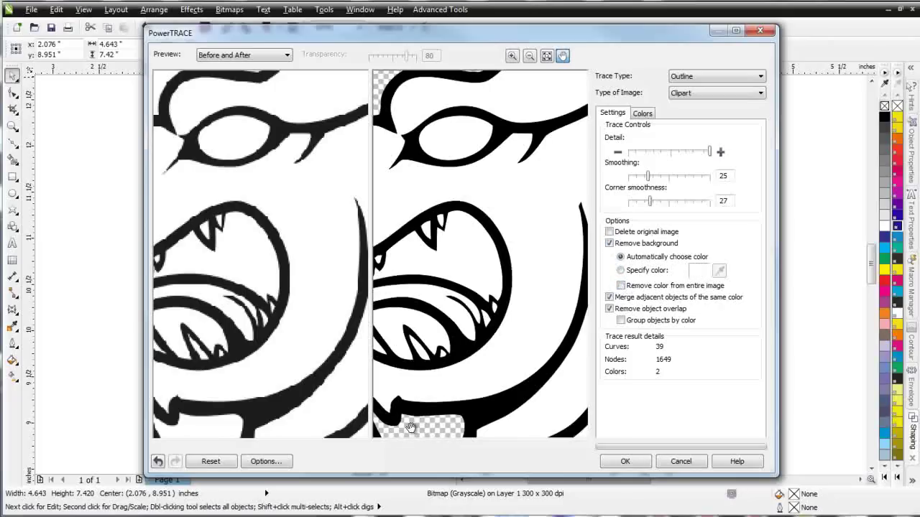
scroll(370, 396, down, 3)
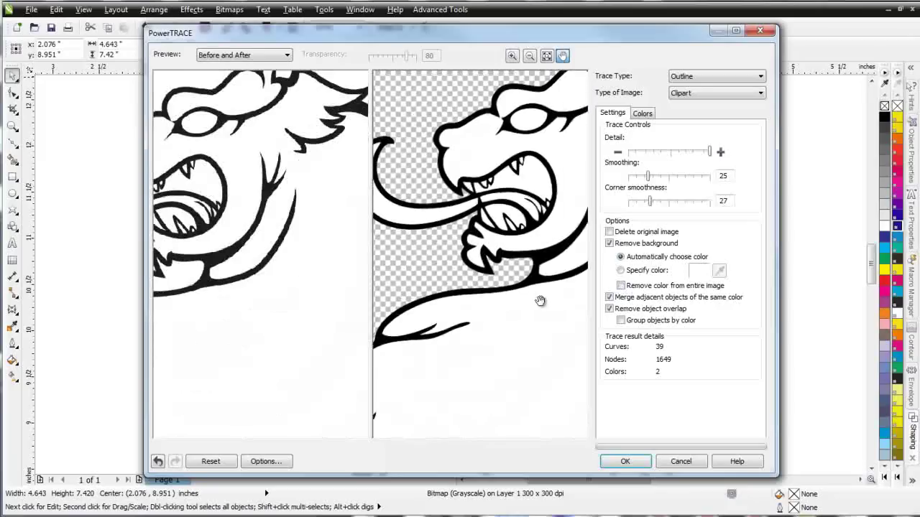
drag(539, 300, 546, 323)
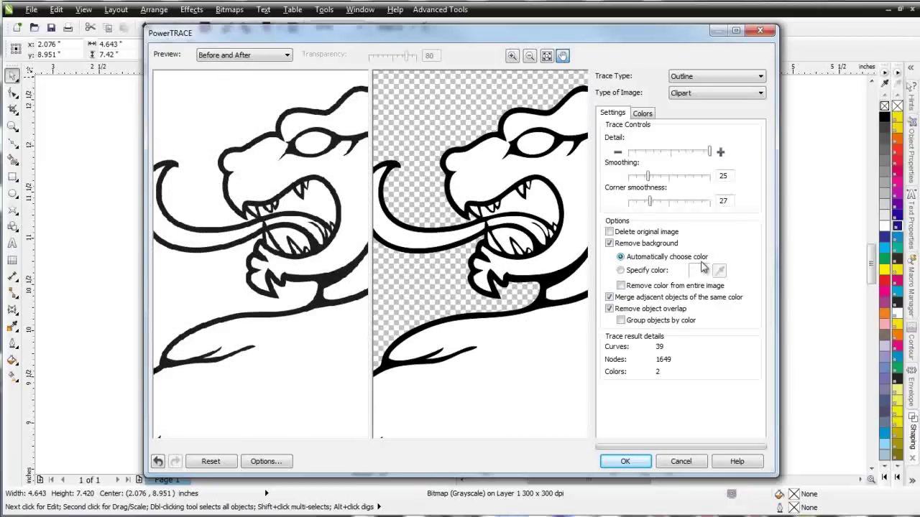
- Specify the white background as the colour to remove, leaving 39 curves
click(620, 270)
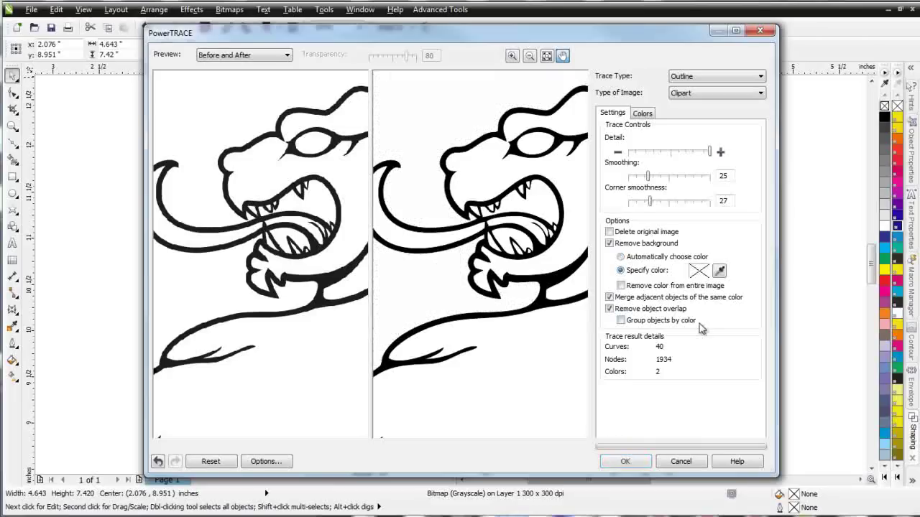
click(719, 270)
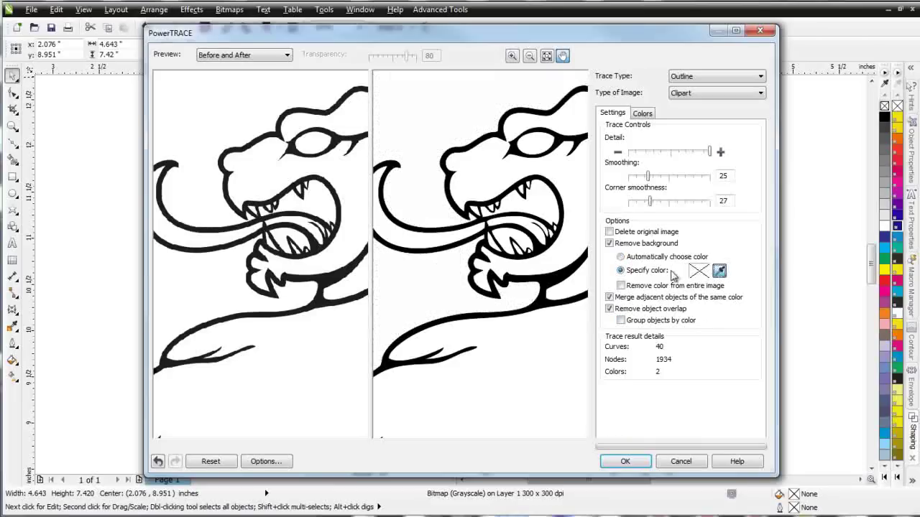
click(439, 127)
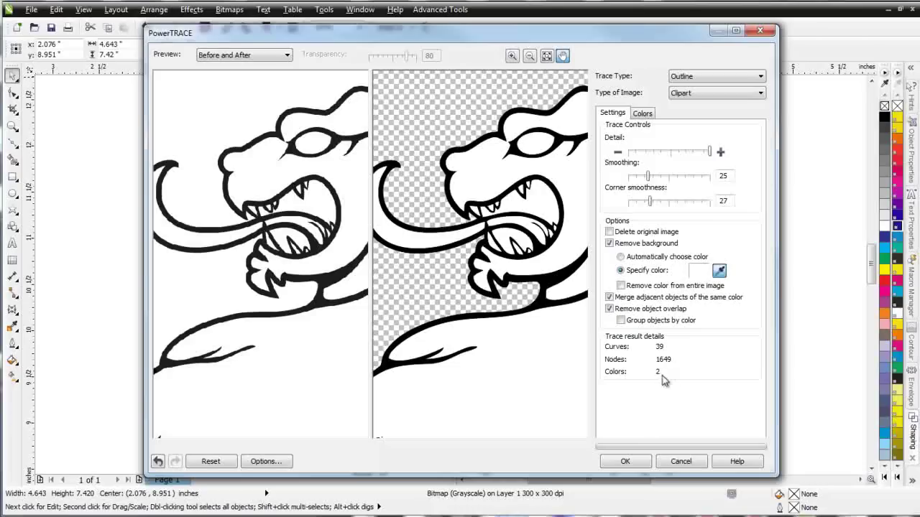
- Place the trace, move it left beside the original bitmap, and ungroup it
click(638, 466)
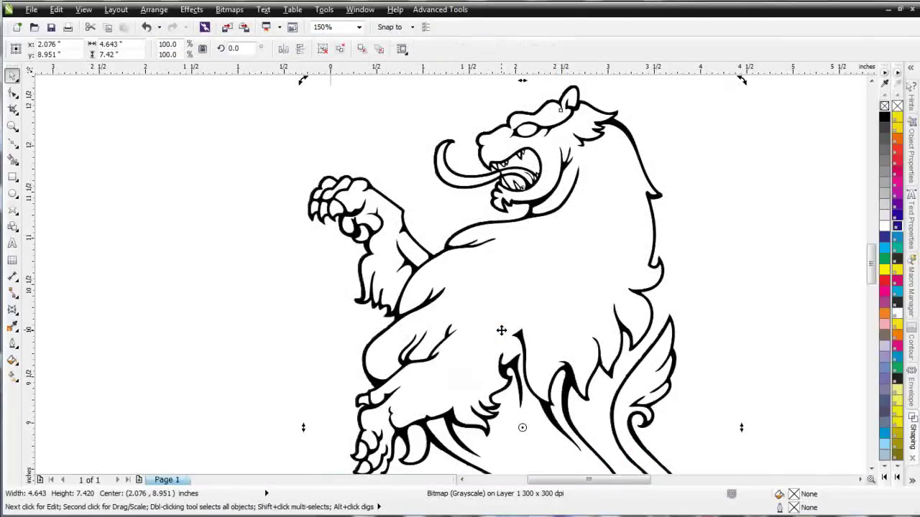
mouse_move(554, 353)
mouse_down()
mouse_move(254, 381)
mouse_move(184, 313)
mouse_up()
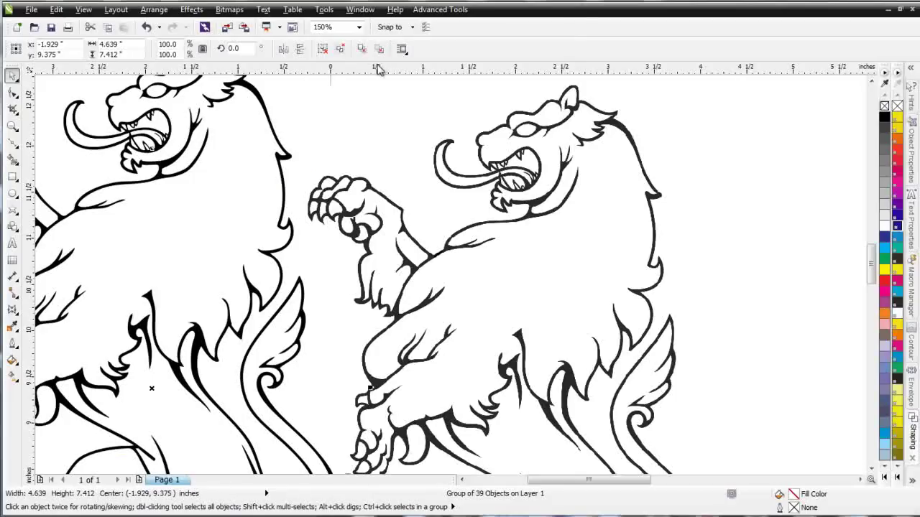
click(339, 50)
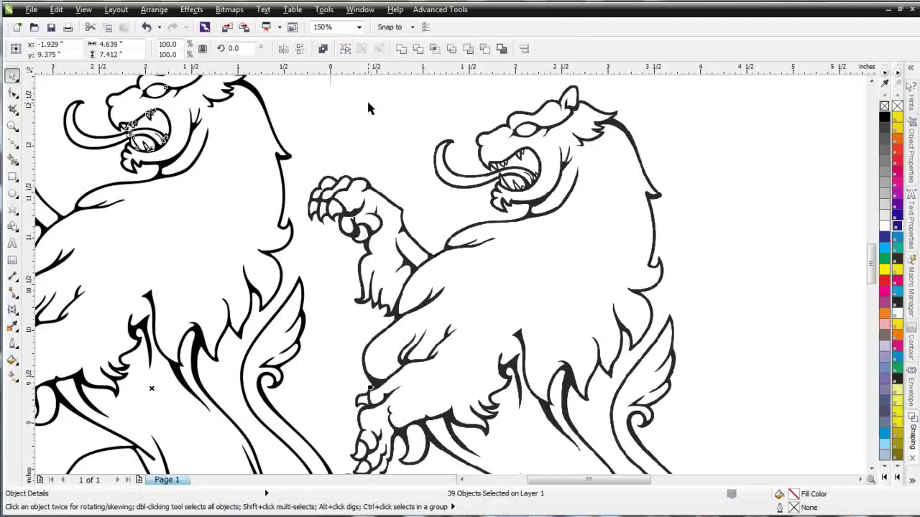
- Fill the lion's 461-node body curve with PANTONE 101 C yellow and zoom out
click(300, 197)
click(209, 240)
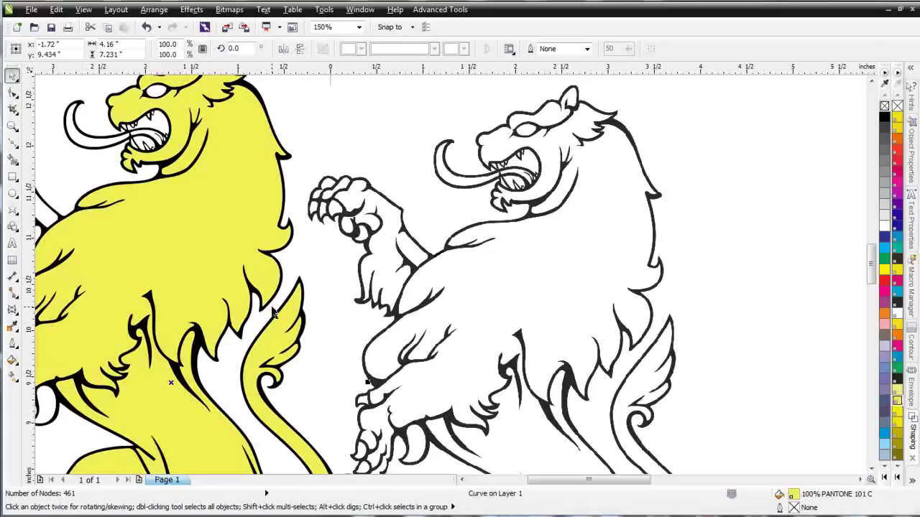
key(F3)
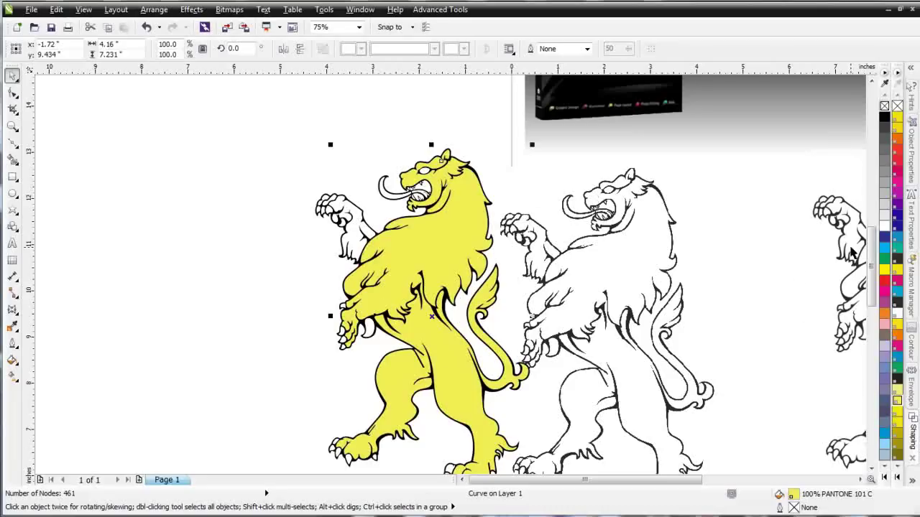
- Reposition the grayscale lion bitmap copy to the right of the traced lion
drag(852, 251, 723, 252)
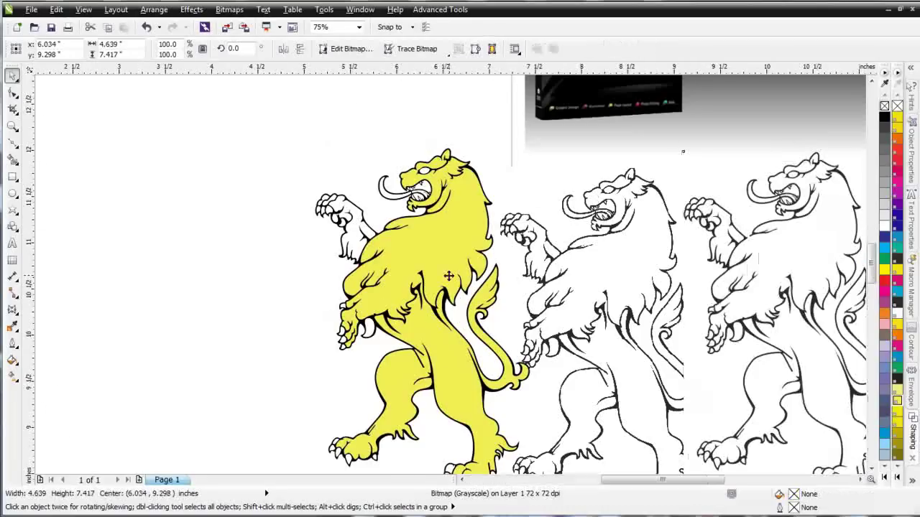
scroll(448, 276, up, 2)
drag(372, 283, 413, 335)
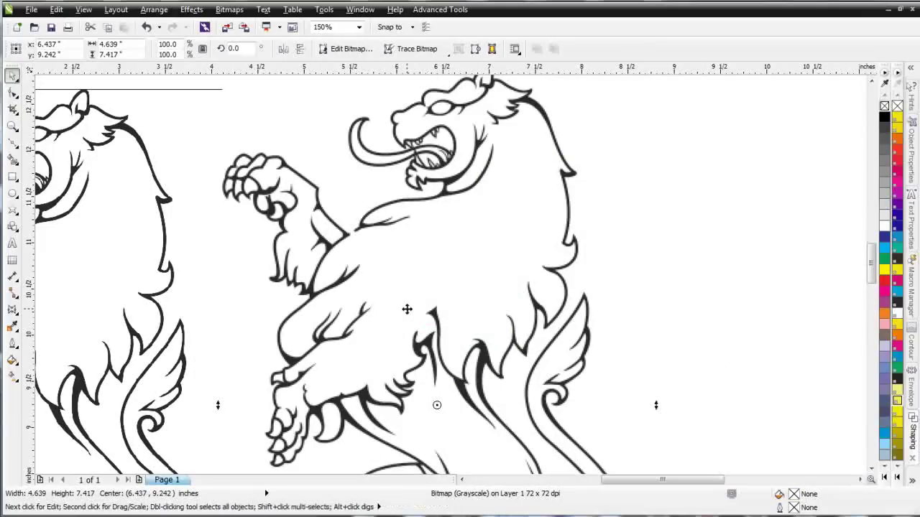
key(Delete)
key(ctrl+z)
drag(117, 254, 701, 265)
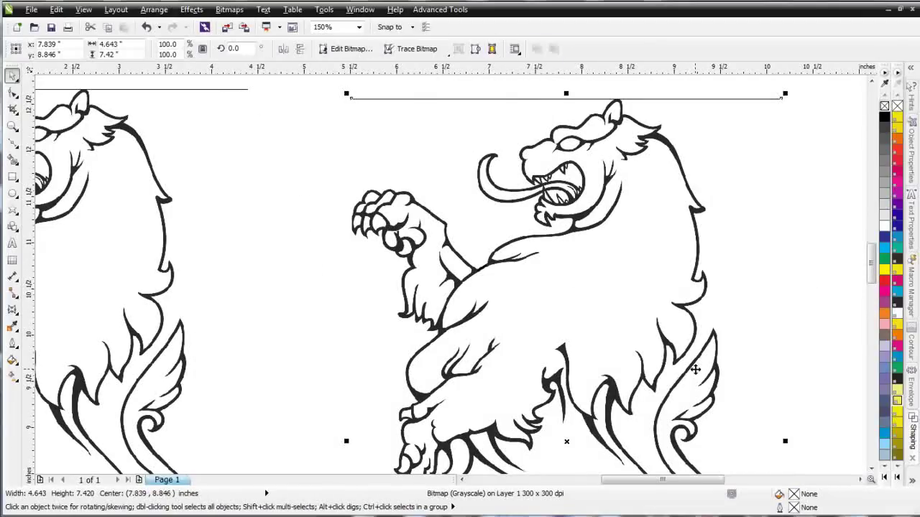
- Resample the bitmap copy from 300 to 52 dpi
click(230, 10)
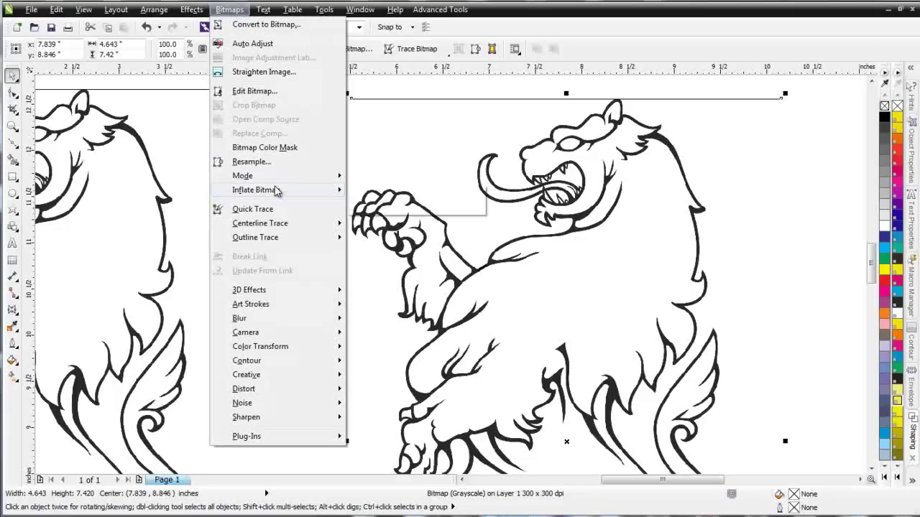
click(270, 162)
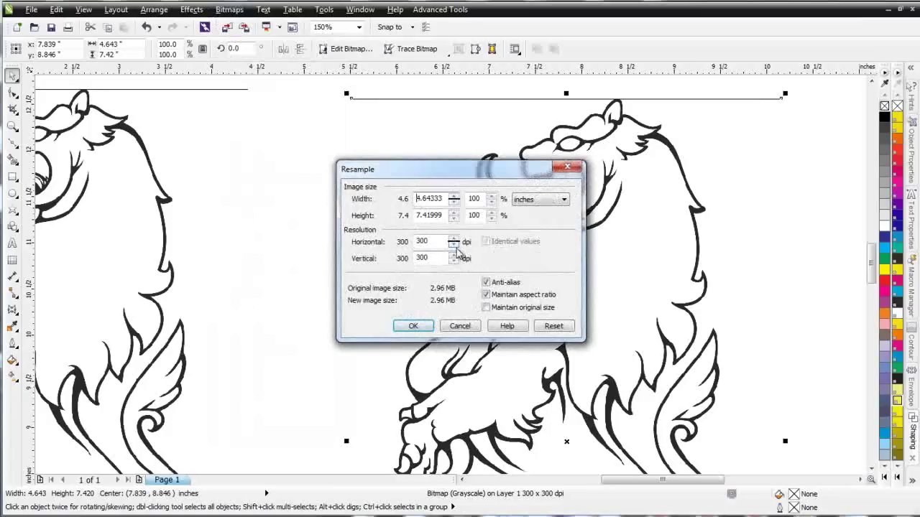
double_click(429, 241)
text(52)
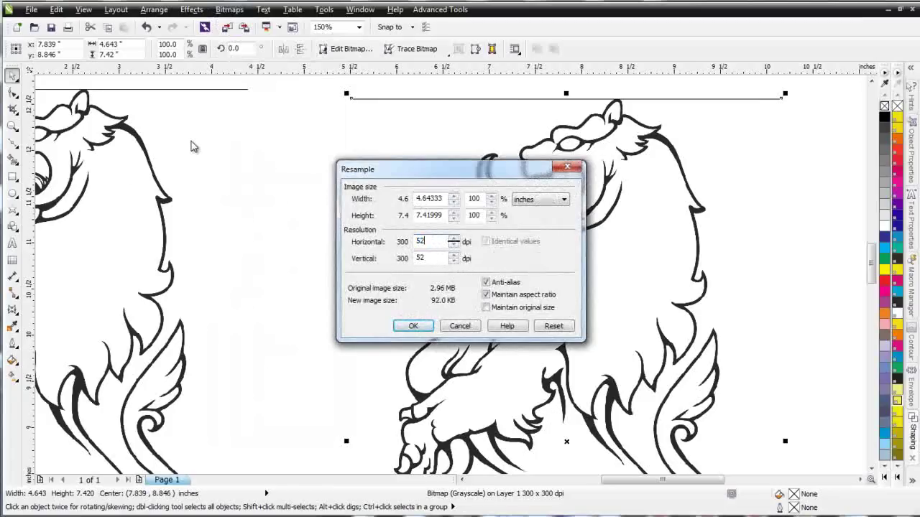
click(414, 326)
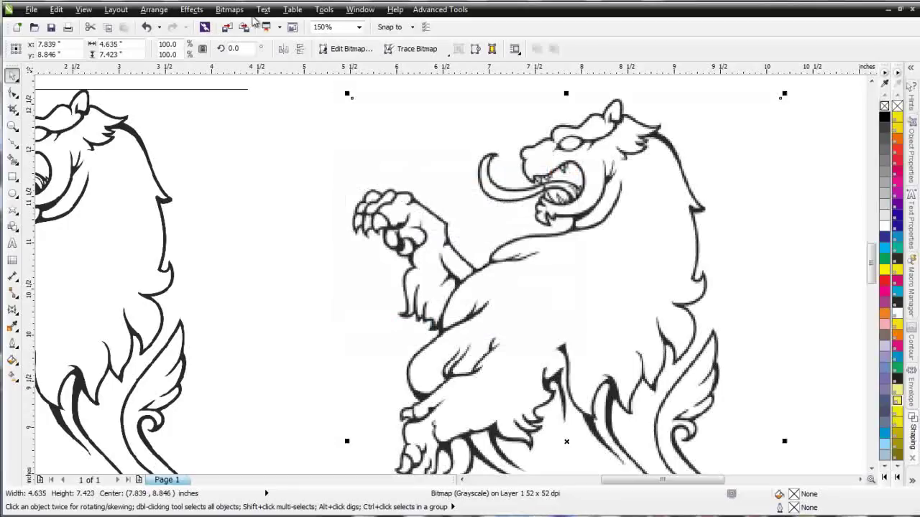
click(229, 10)
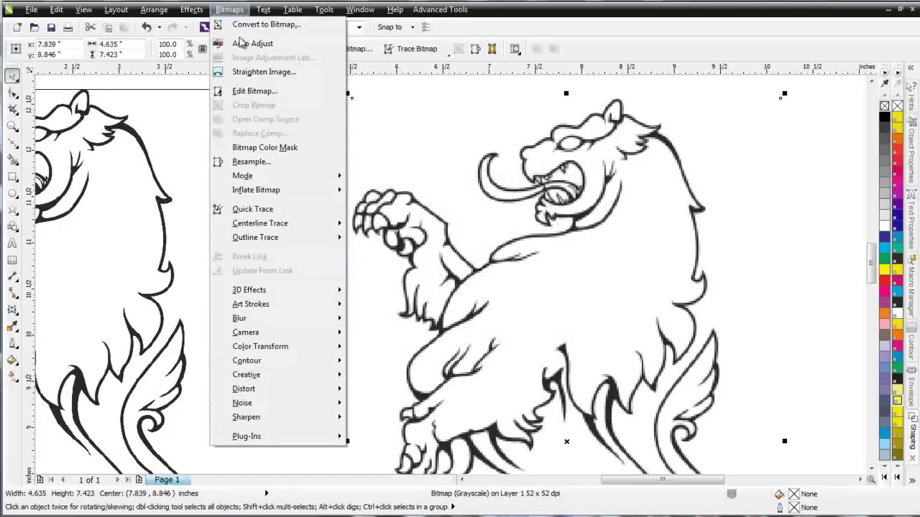
mouse_move(297, 243)
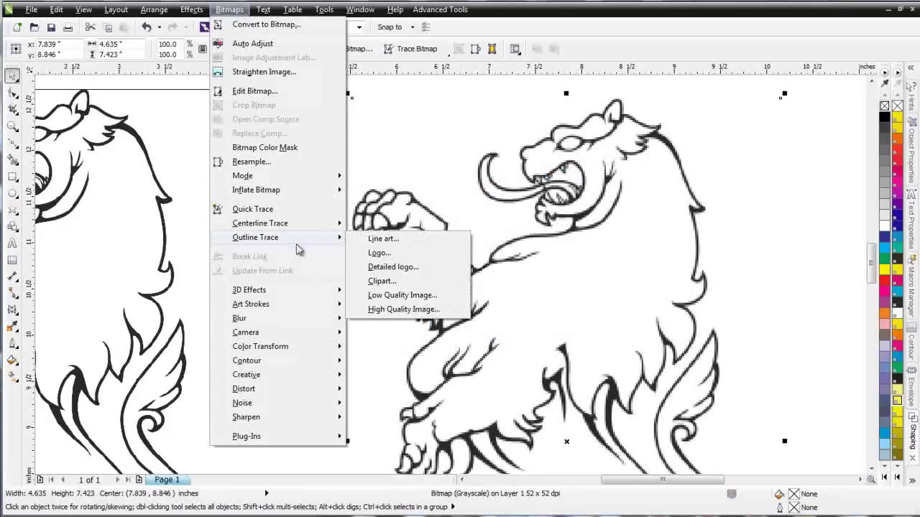
click(384, 281)
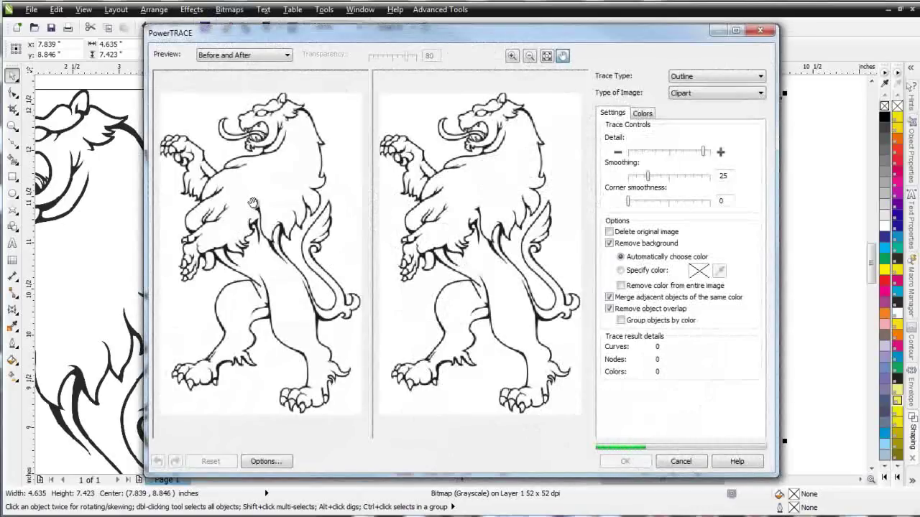
scroll(269, 198, up, 1)
scroll(270, 198, up, 4)
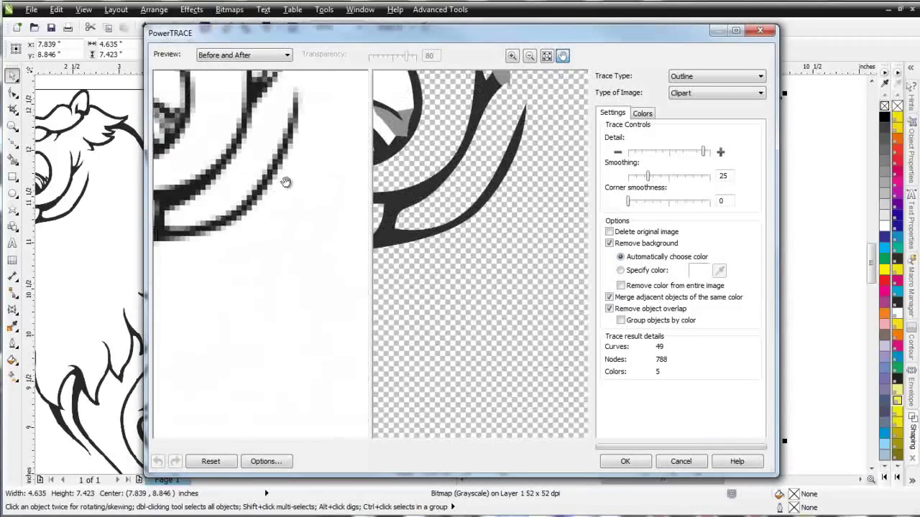
drag(288, 180, 302, 274)
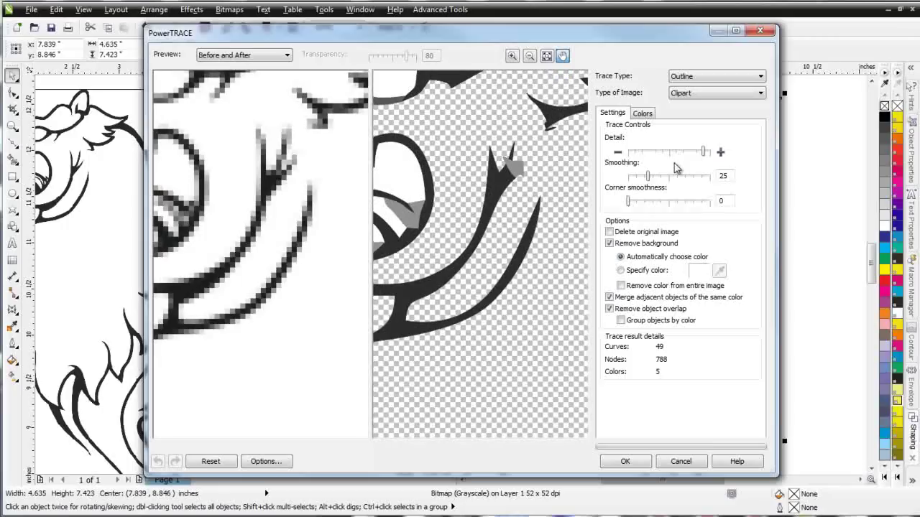
drag(647, 176, 642, 183)
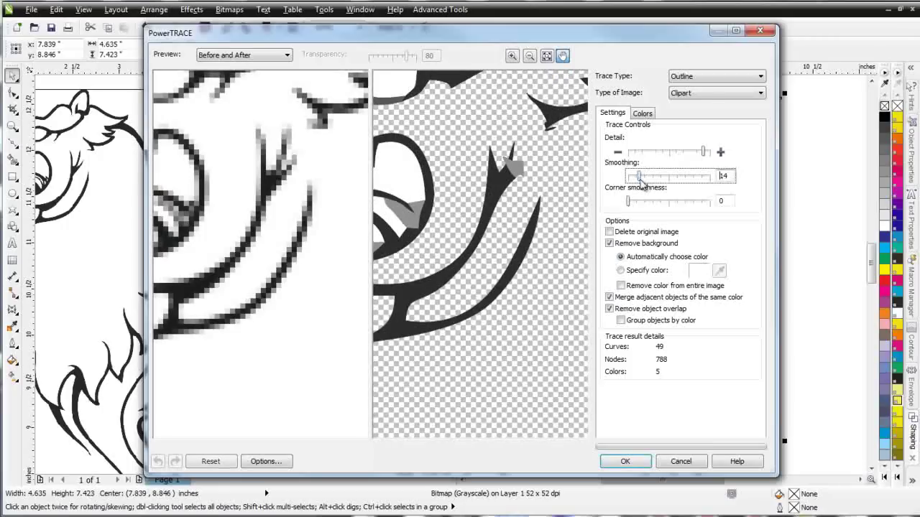
drag(248, 197, 290, 212)
drag(219, 215, 259, 211)
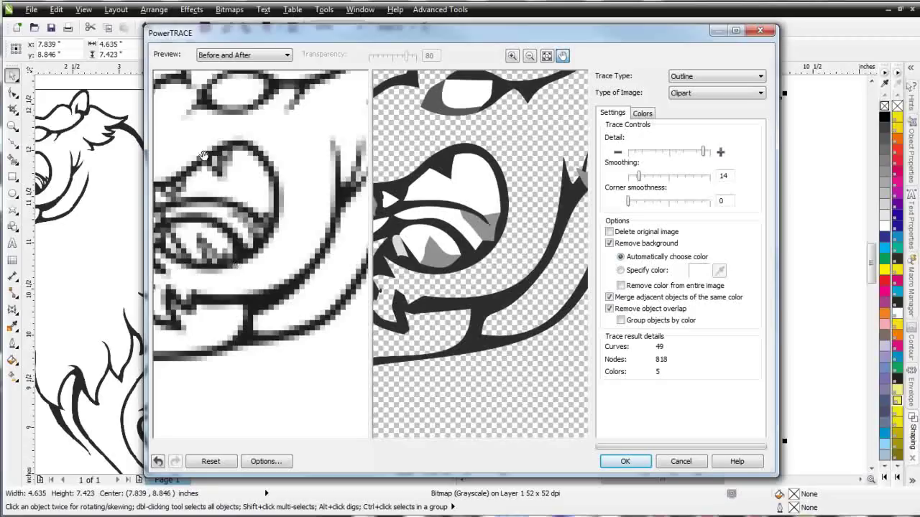
click(697, 461)
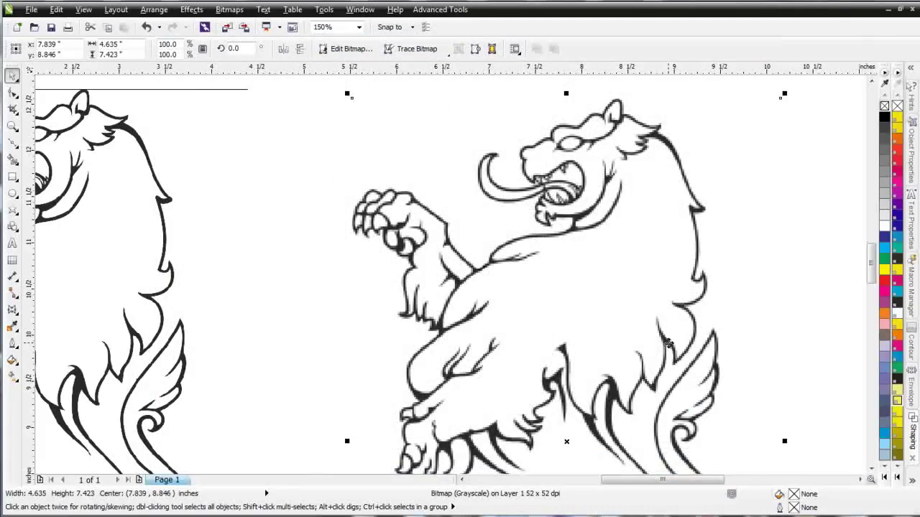
- Resample the lion copy to 300 dpi with Anti-alias and Maintain aspect ratio off
click(234, 11)
click(263, 163)
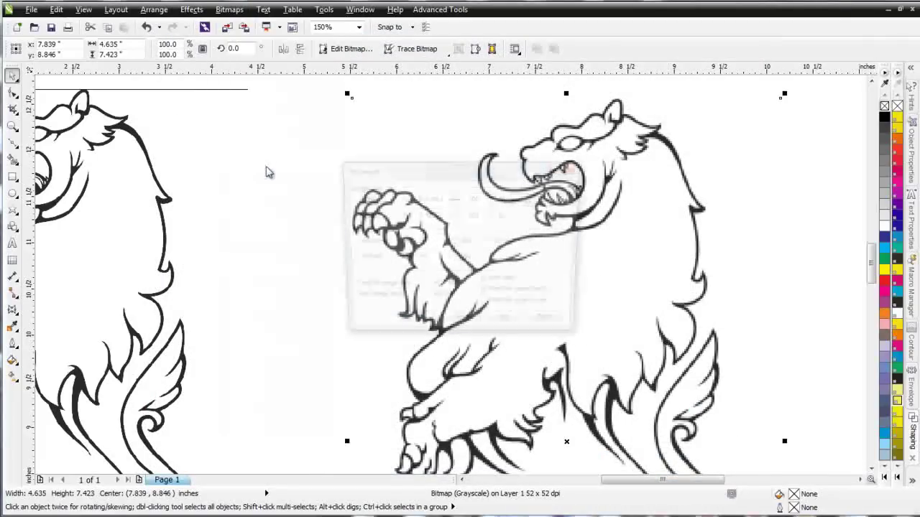
double_click(425, 245)
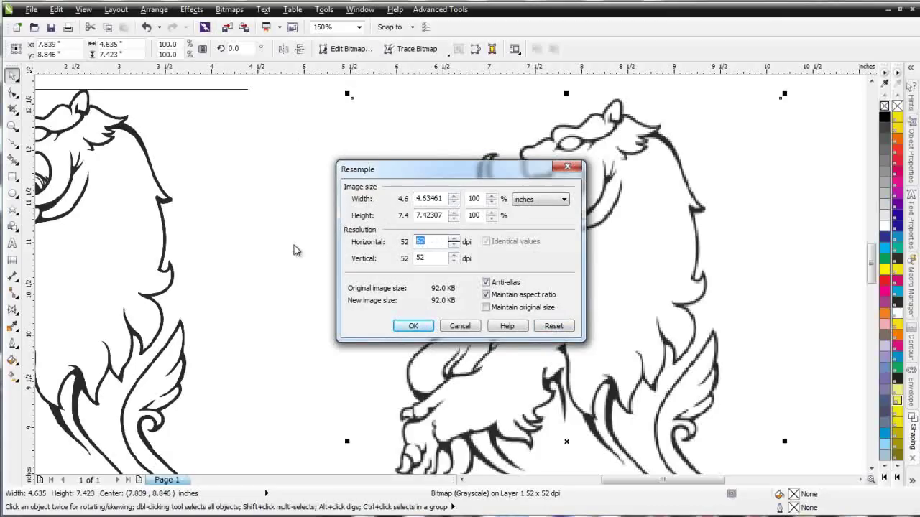
text(300)
click(492, 284)
click(487, 295)
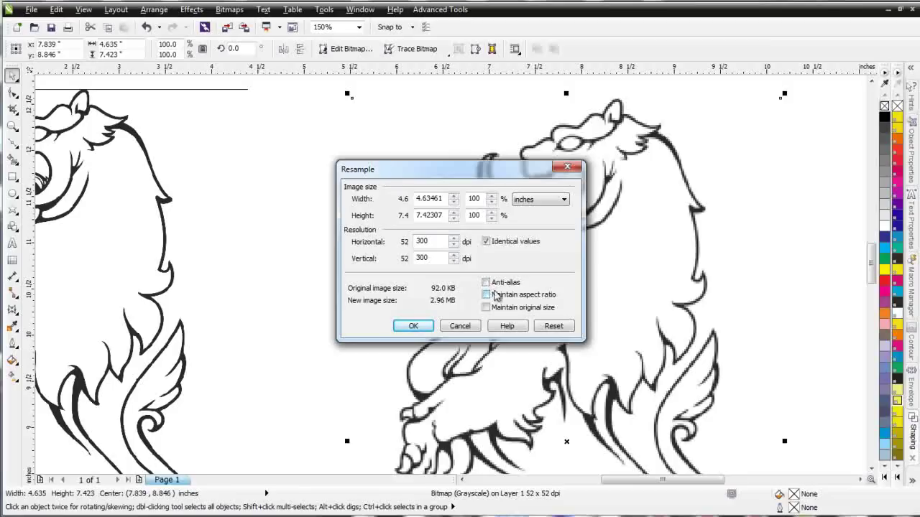
click(416, 325)
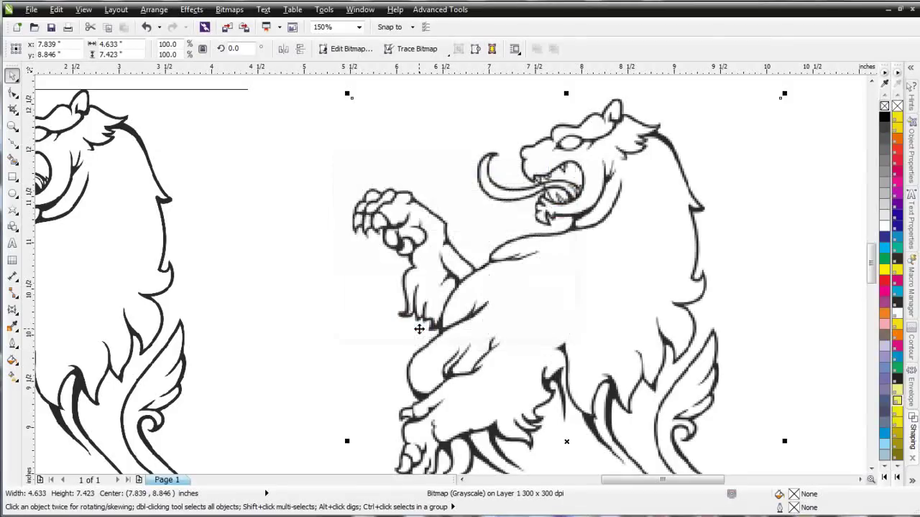
- Zoom in on the result, then undo the resample back to 52 dpi
click(457, 295)
scroll(493, 273, up, 3)
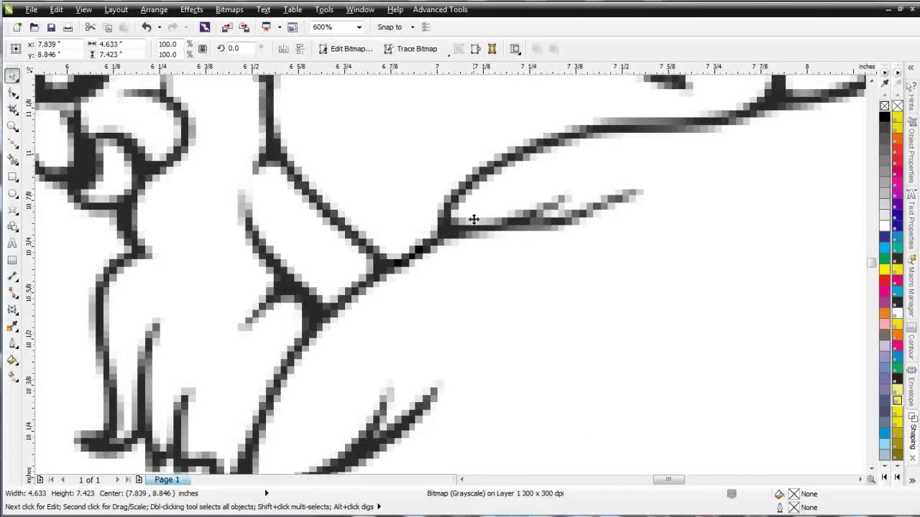
key(ctrl+z)
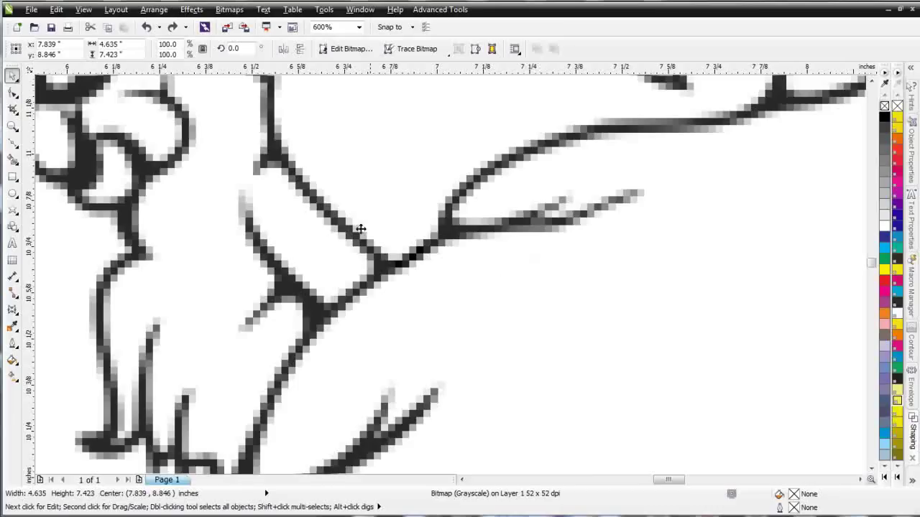
- Resample the lion copy from 52 to 300 dpi with anti-aliasing to smooth its outlines
click(231, 11)
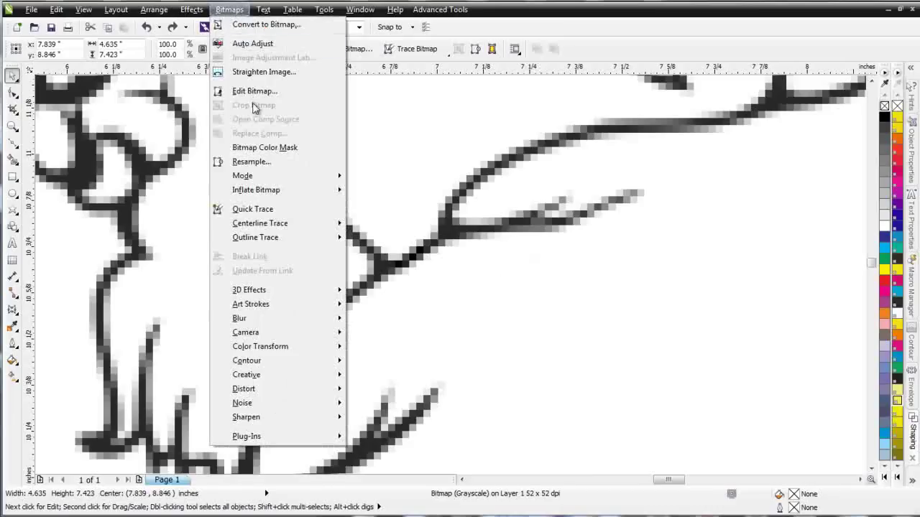
click(251, 162)
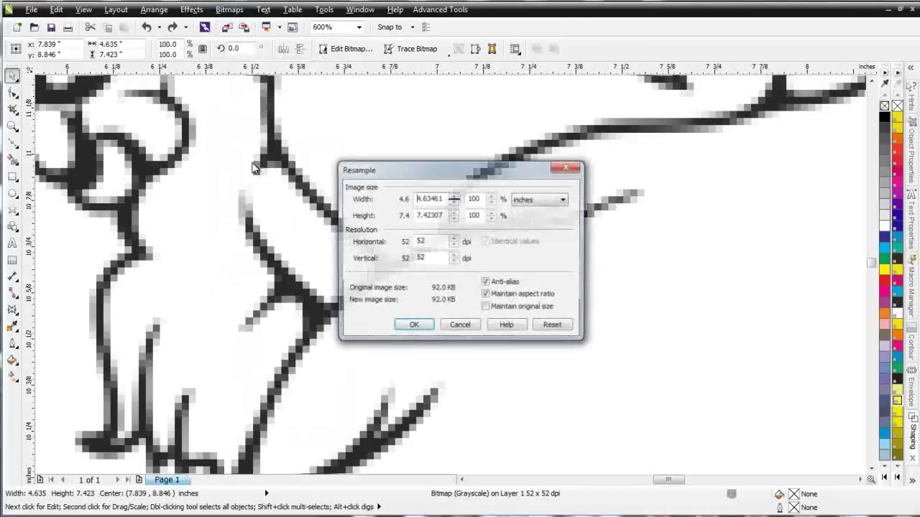
double_click(428, 242)
text(300)
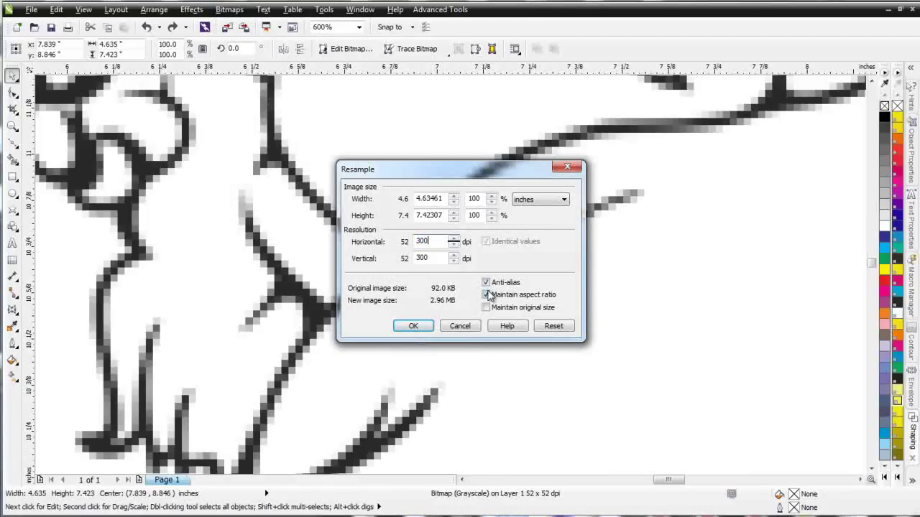
click(421, 328)
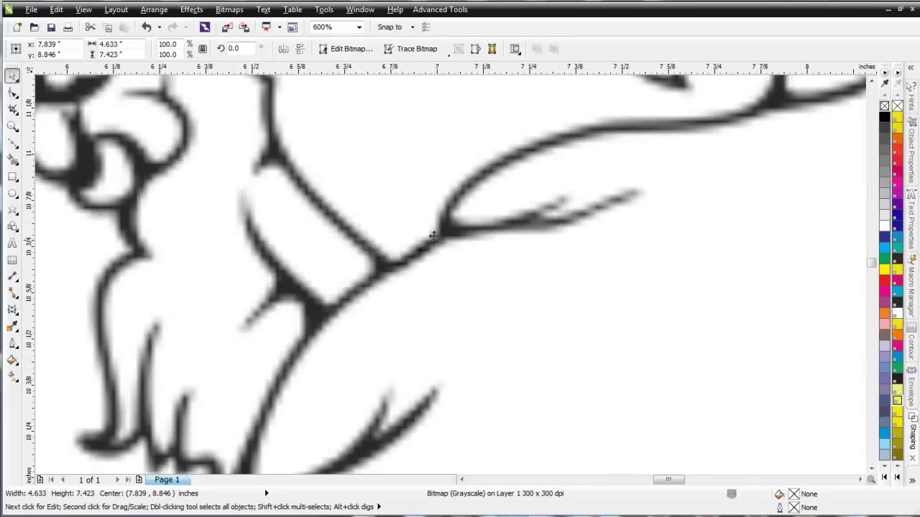
scroll(654, 189, down, 1)
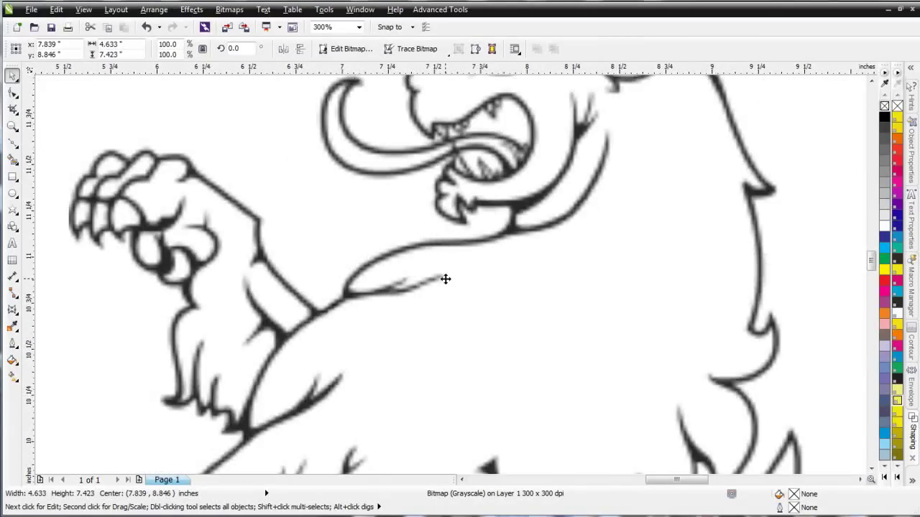
scroll(445, 279, down, 1)
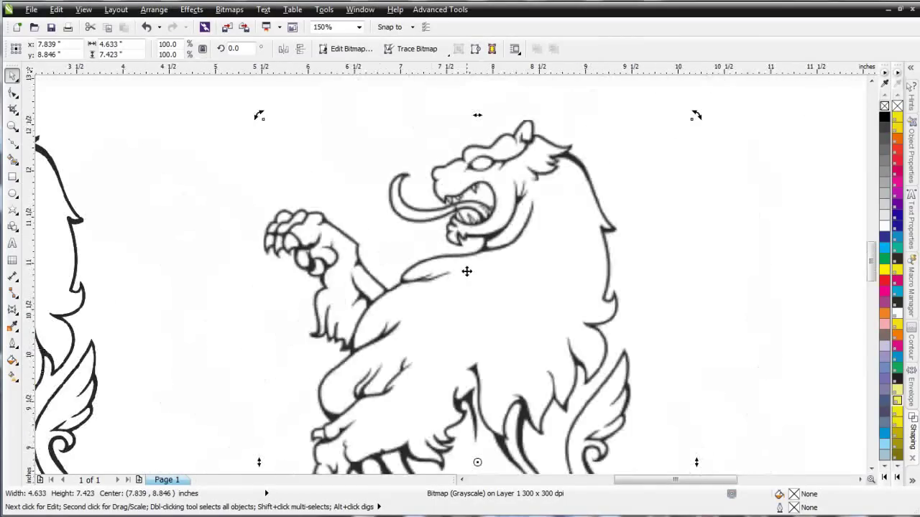
- Convert the lion copy to 1-bit black and white using Line Art at threshold 182
click(229, 10)
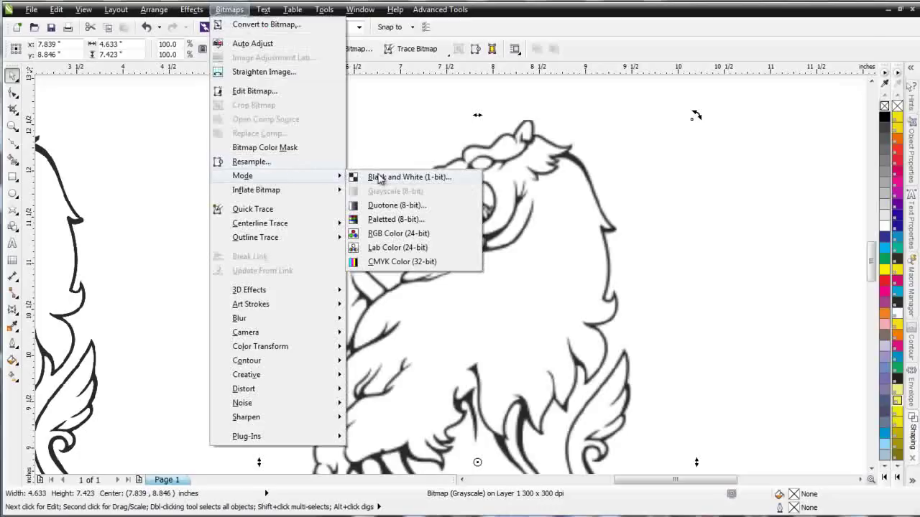
click(375, 175)
click(510, 286)
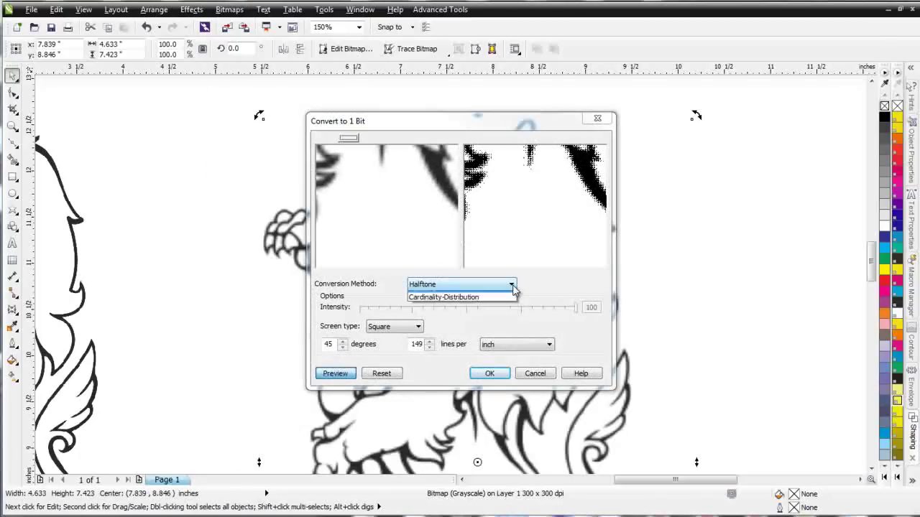
click(421, 295)
drag(434, 234, 410, 240)
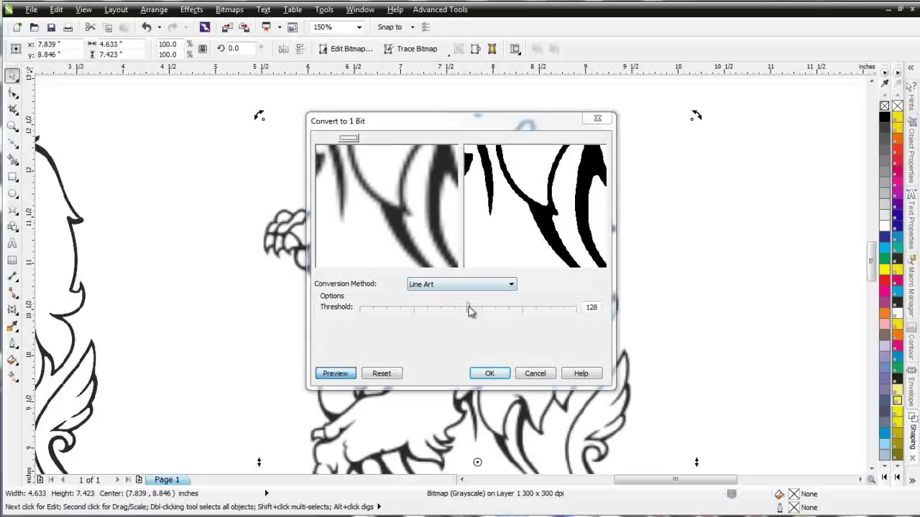
drag(469, 309, 490, 309)
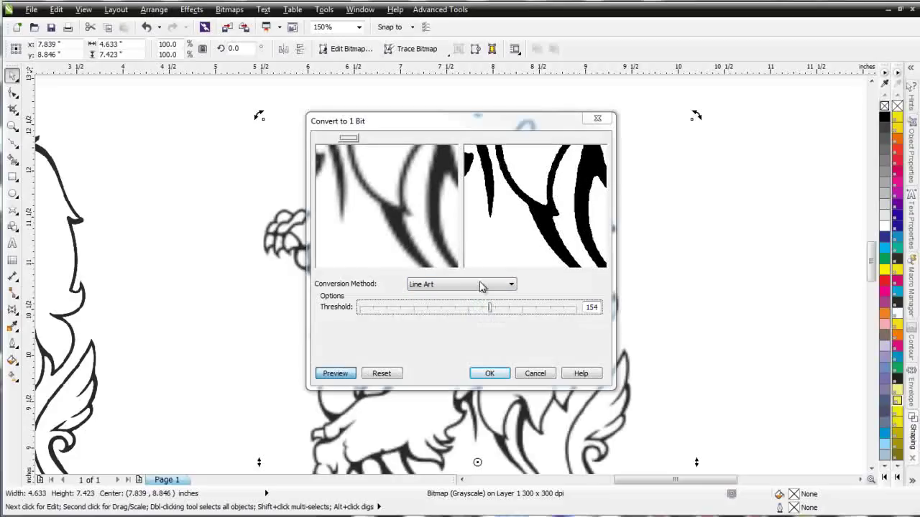
drag(437, 184, 400, 264)
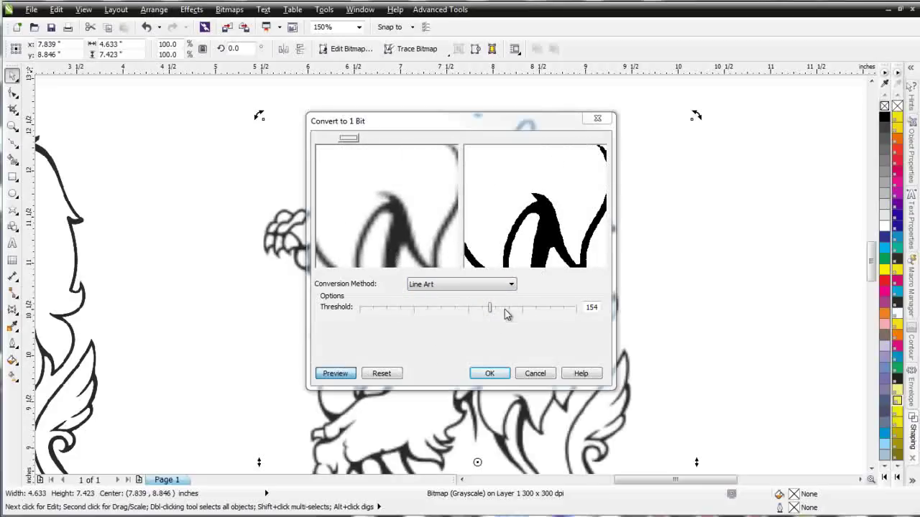
drag(492, 311, 513, 309)
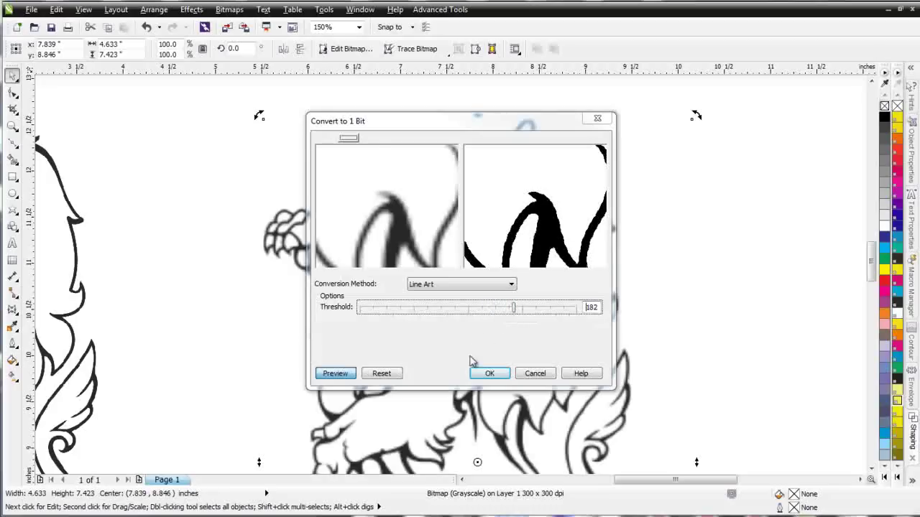
click(487, 373)
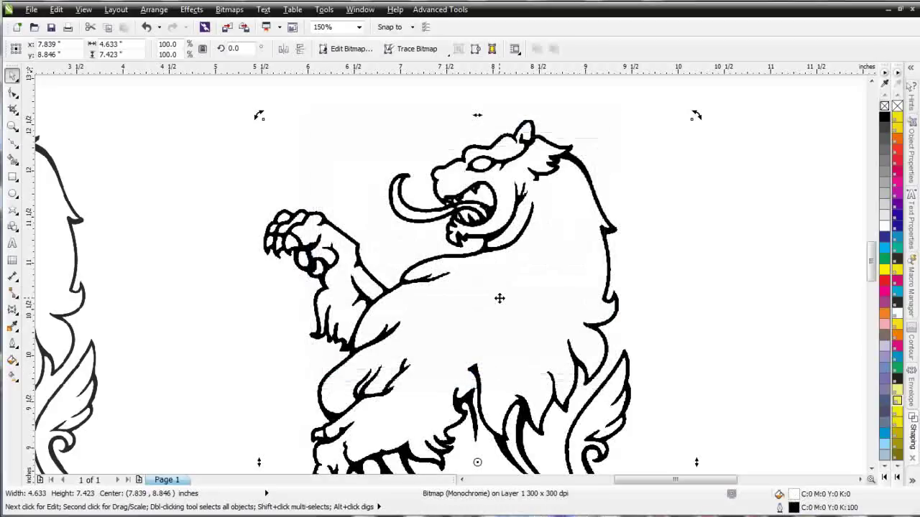
- Undo and redo the conversion to compare it with the grayscale version
scroll(466, 220, up, 1)
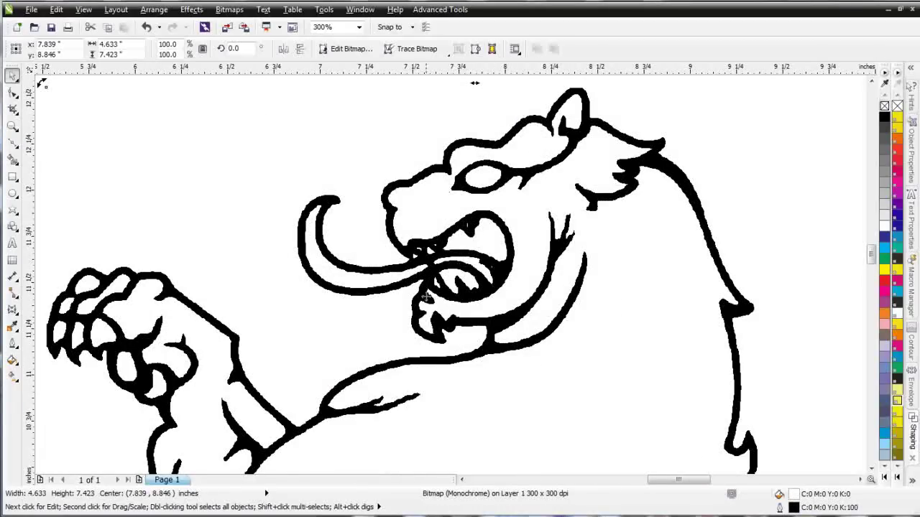
key(ctrl+z)
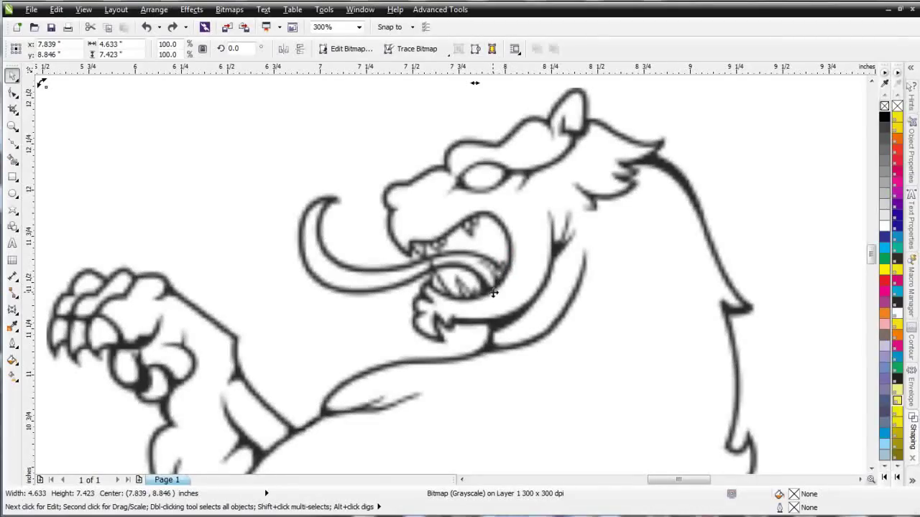
key(ctrl+shift+z)
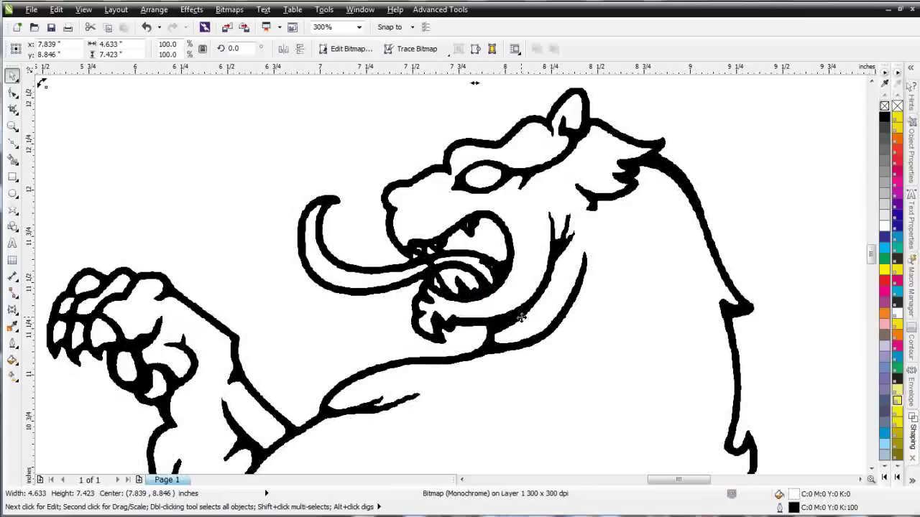
- Trace the monochrome lion with Outline Trace > Clipart, reducing the bitmap, into 38 curves
click(242, 10)
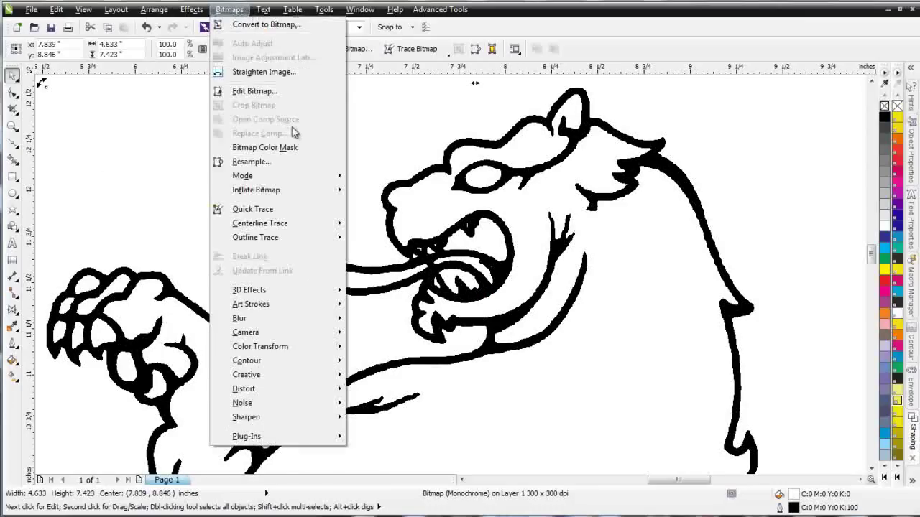
mouse_move(305, 239)
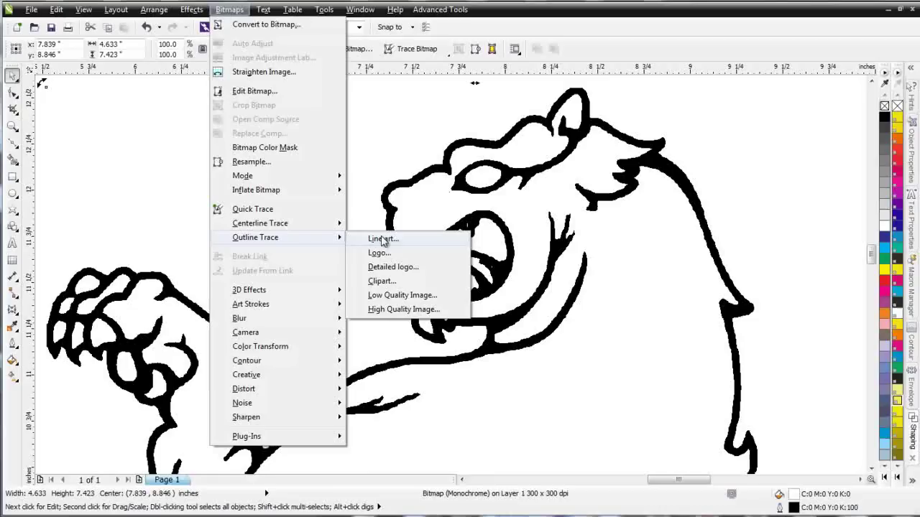
click(397, 282)
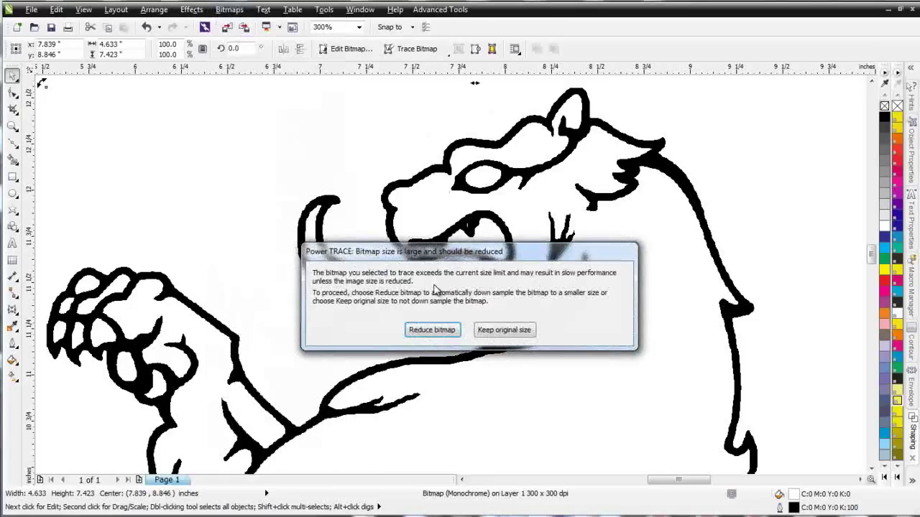
click(449, 335)
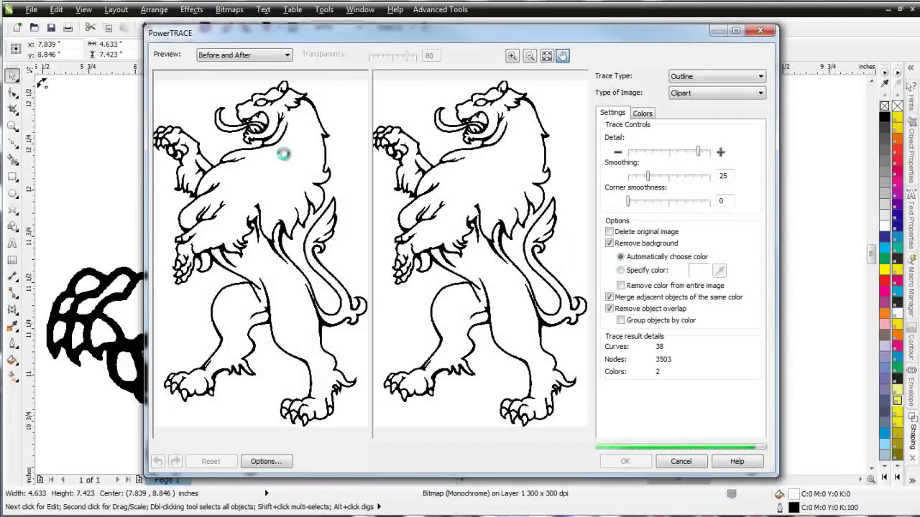
scroll(283, 153, up, 2)
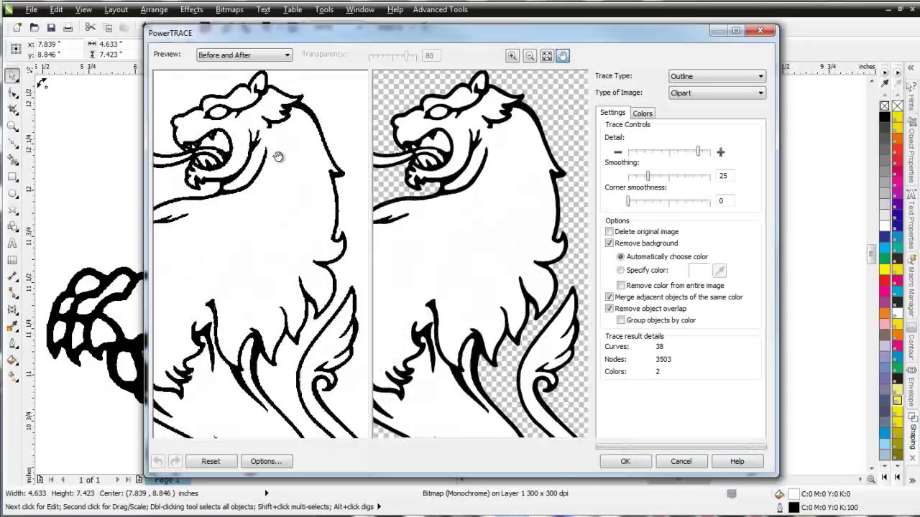
scroll(270, 158, up, 1)
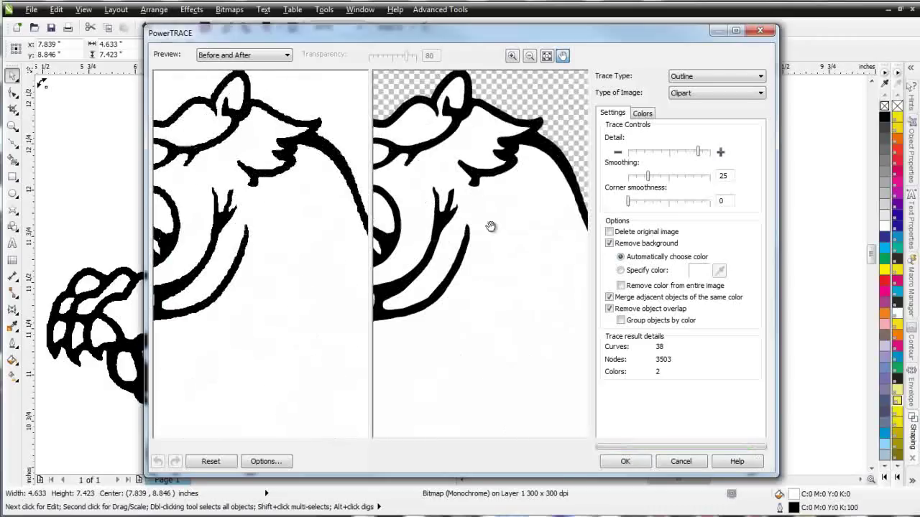
scroll(503, 228, up, 1)
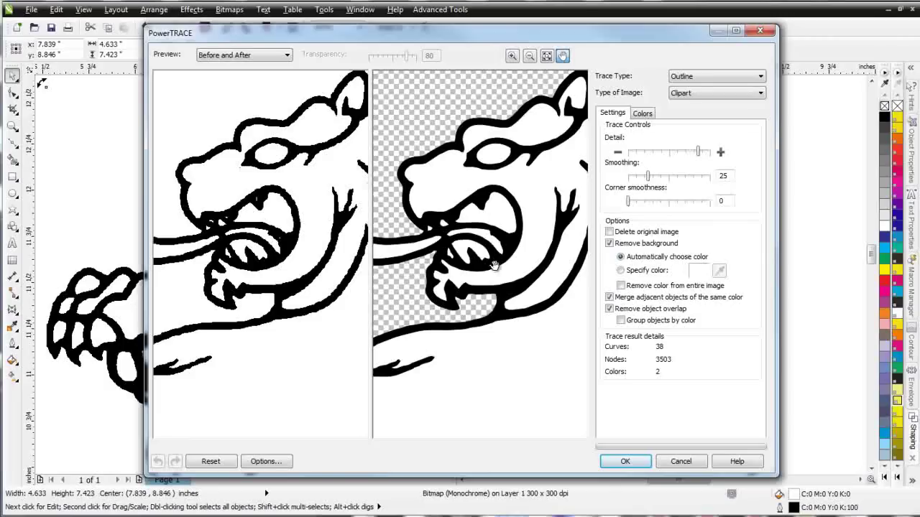
click(626, 463)
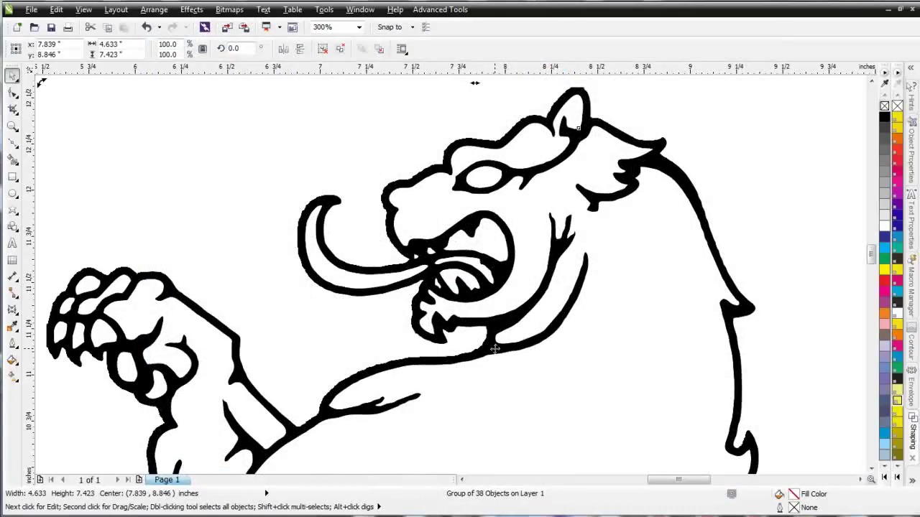
- Move the second traced lion off the page to the right and delete it
scroll(495, 349, down, 2)
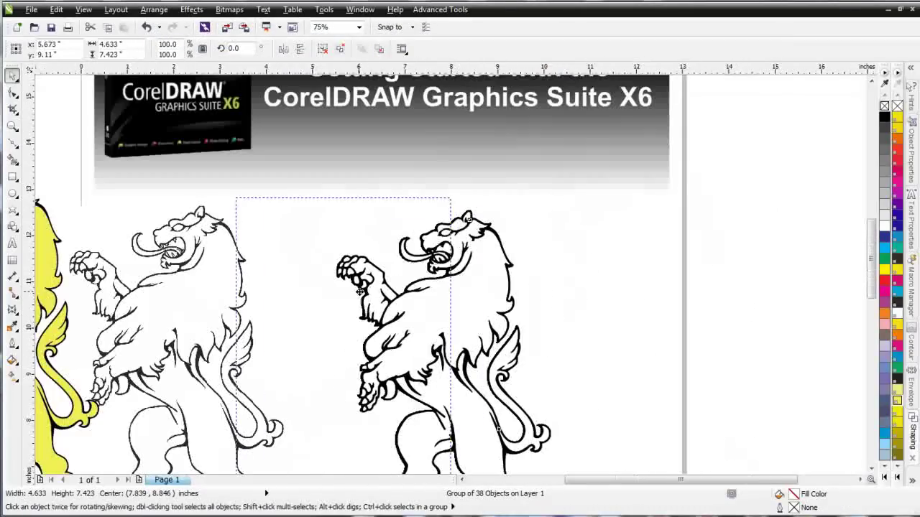
drag(360, 291, 259, 279)
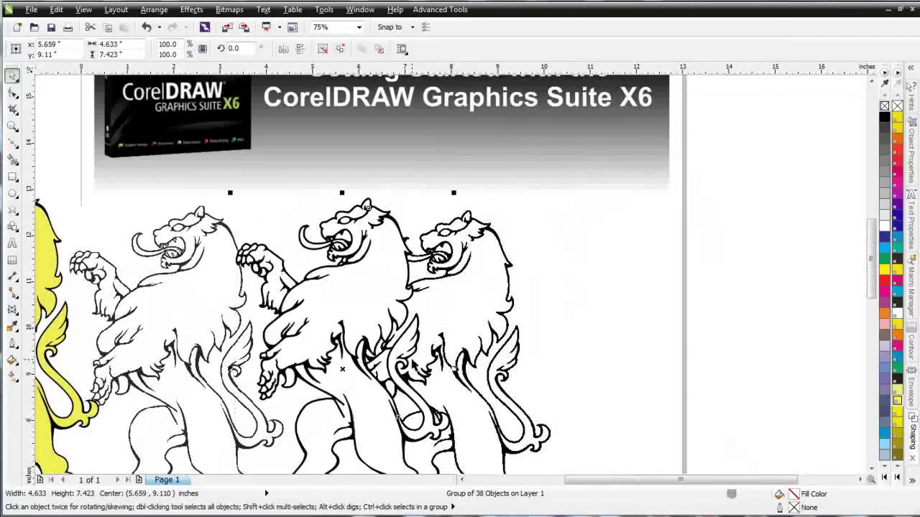
drag(341, 322, 742, 306)
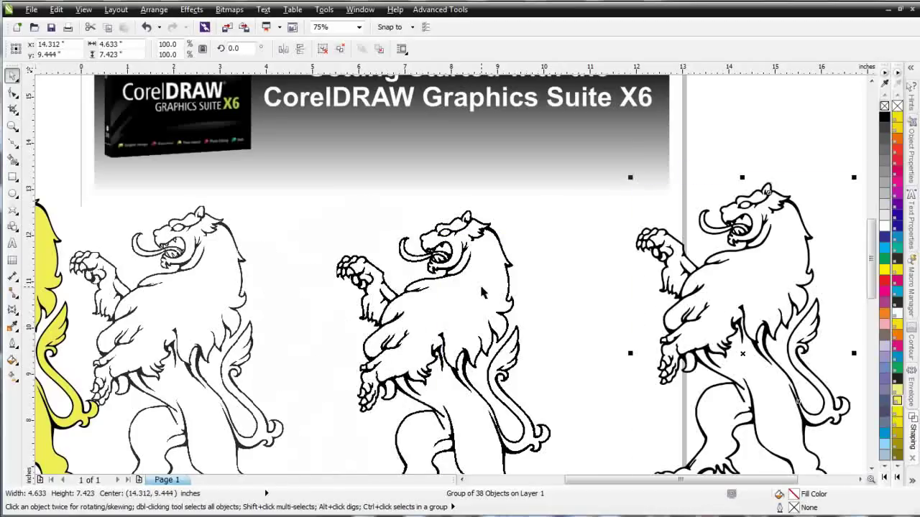
key(Delete)
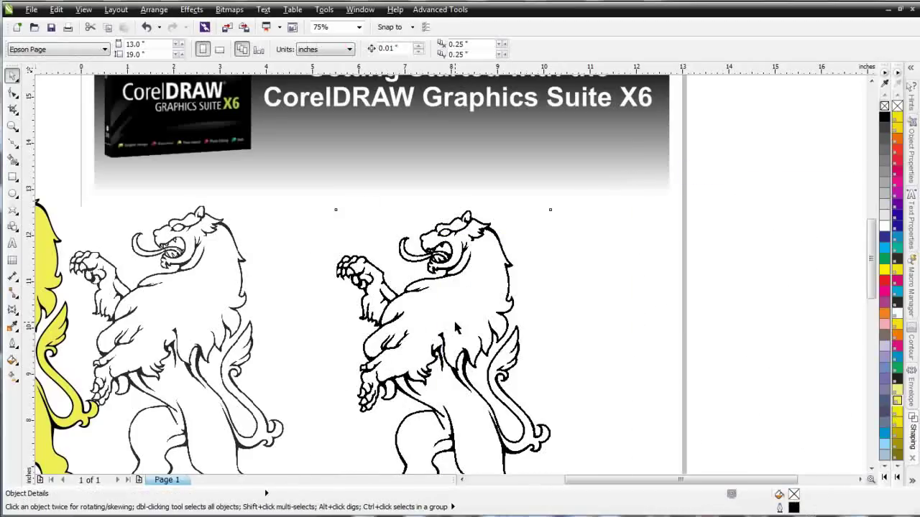
- Delete the middle and left lion bitmaps
click(457, 325)
key(Delete)
click(225, 279)
key(Delete)
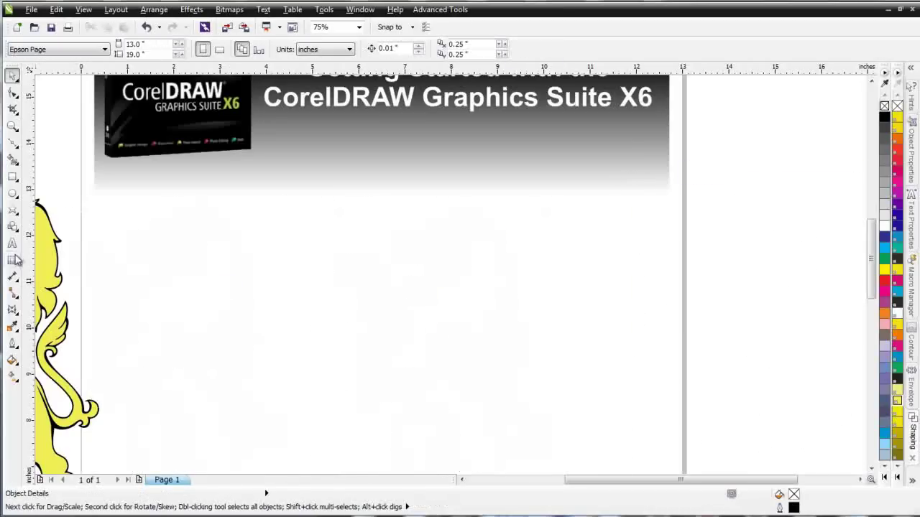
- Select the yellow-filled lion and break it apart with Ctrl+K
click(462, 479)
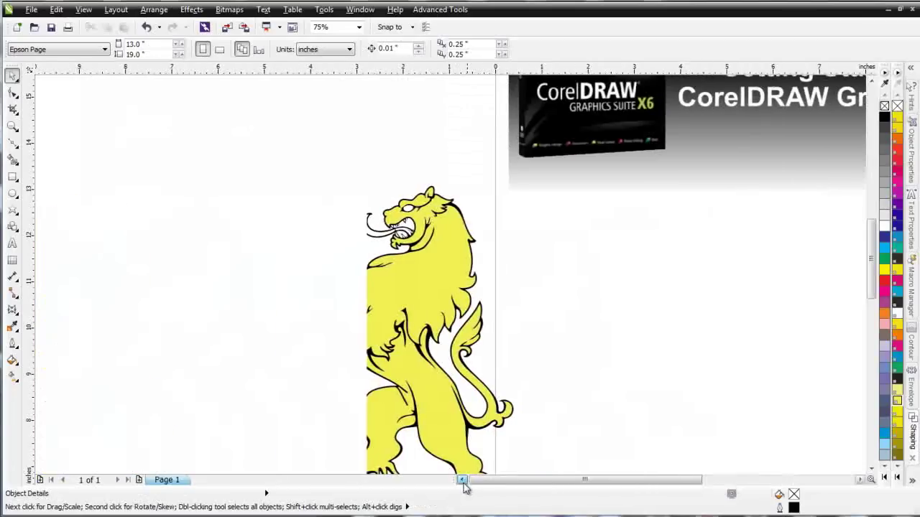
click(298, 237)
drag(226, 164, 281, 255)
scroll(281, 255, down, 2)
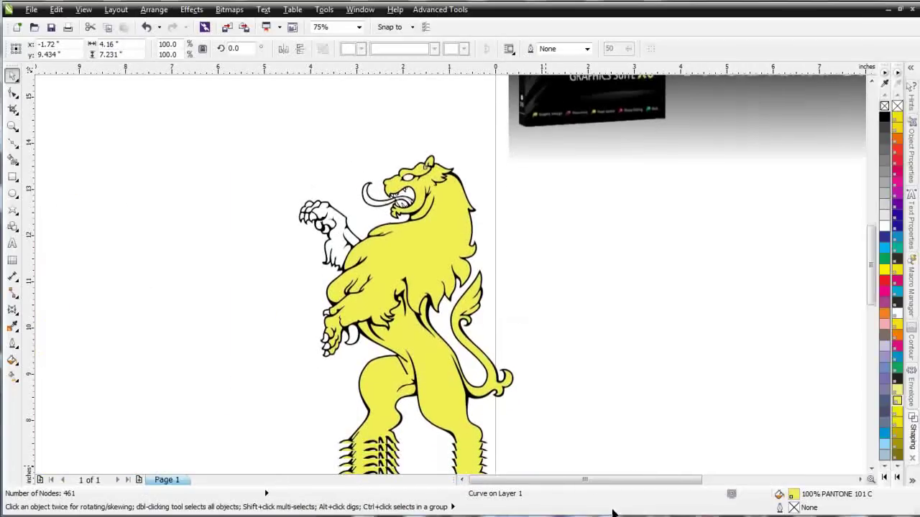
key(ctrl+k)
scroll(633, 82, down, 3)
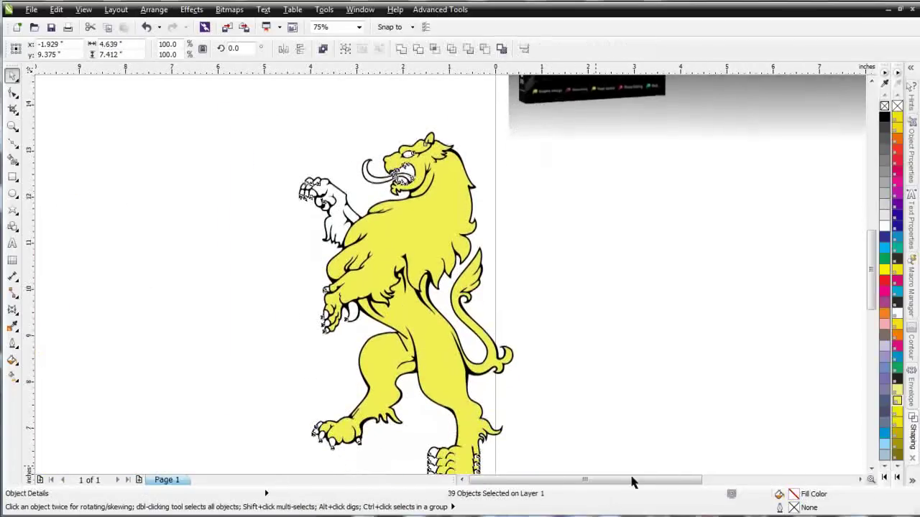
key(Delete)
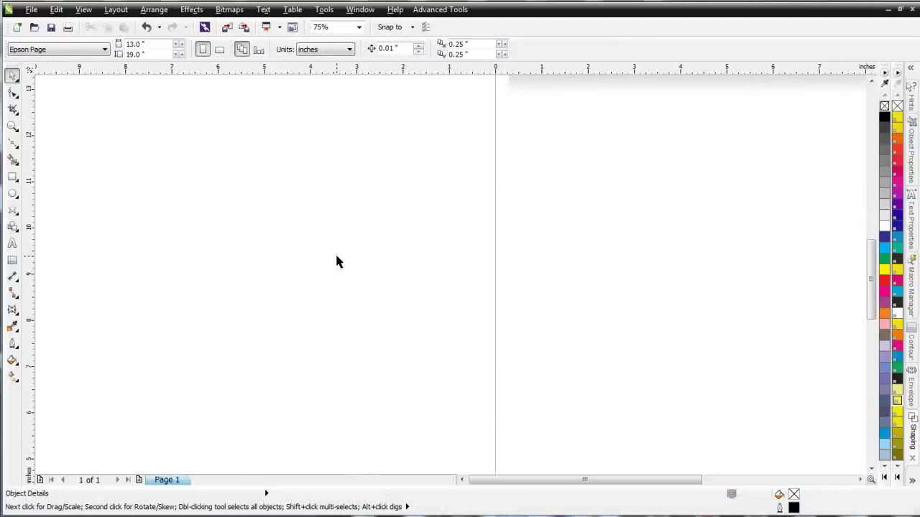